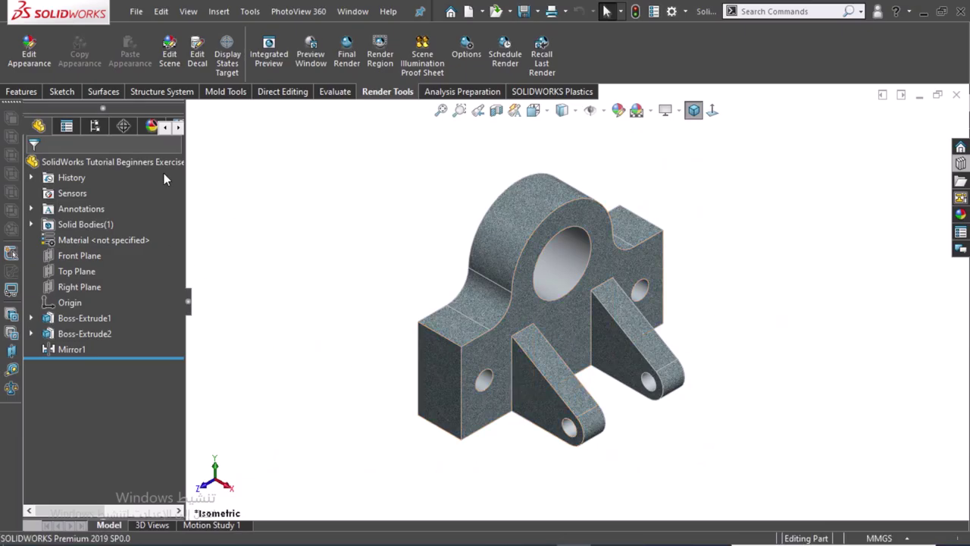
Make a drawing from the bracket part using the A2 (ISO) sheet size.
left_click(133, 13)
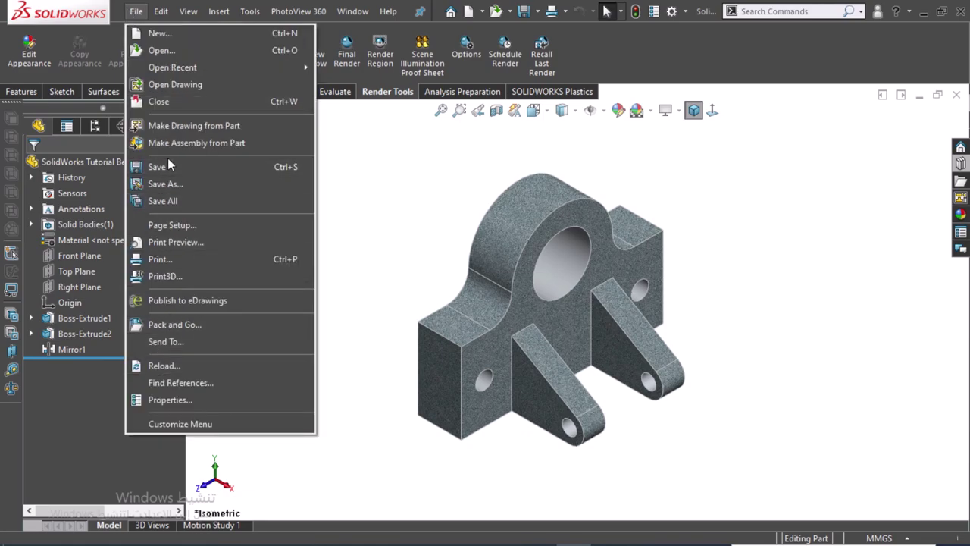
left_click(178, 128)
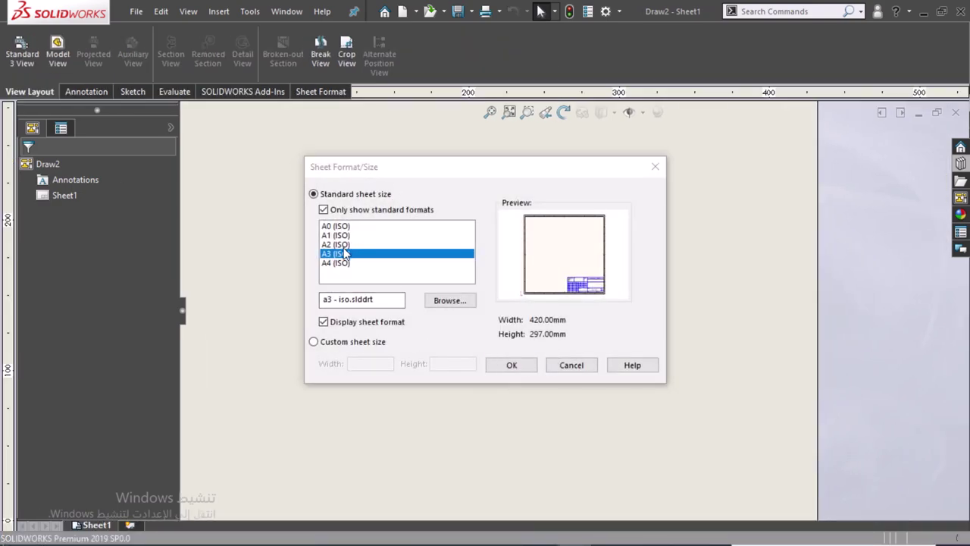
left_click(335, 244)
left_click(345, 253)
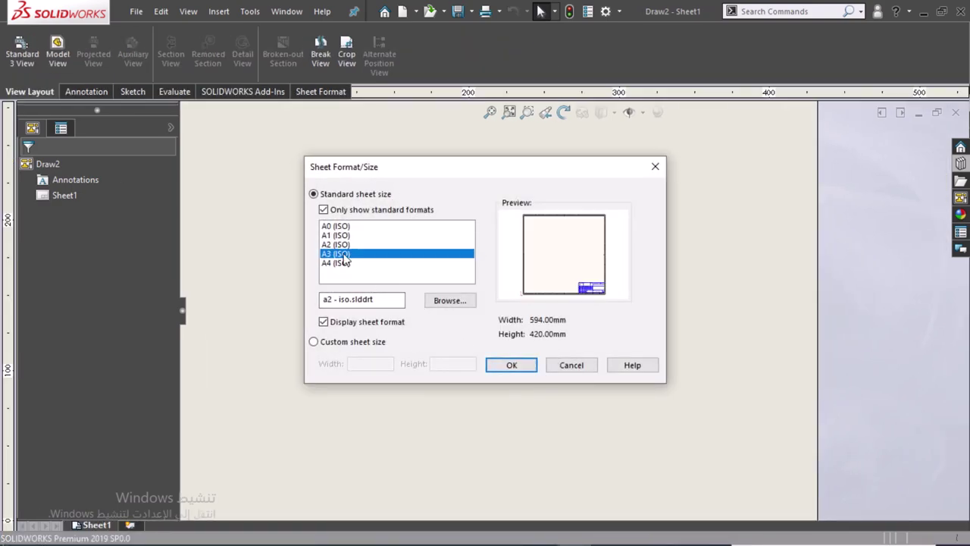
left_click(343, 244)
left_click(515, 364)
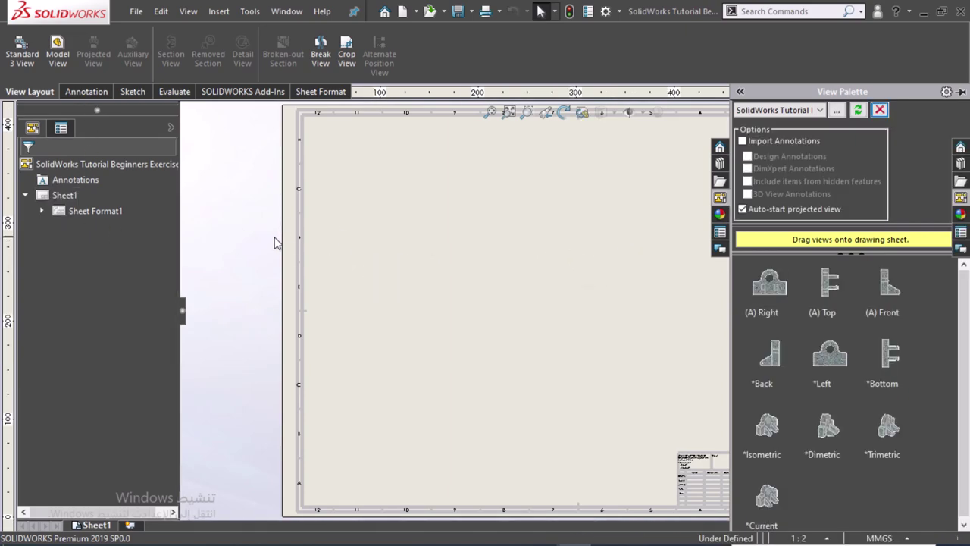
Place the bracket's three standard views, then an isometric model view at the sheet's upper right.
left_click(29, 62)
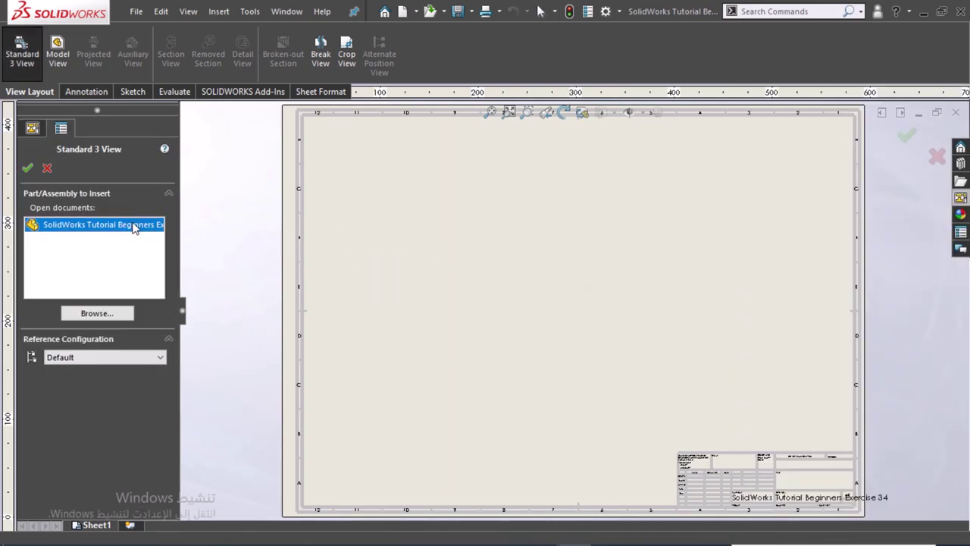
key("Return")
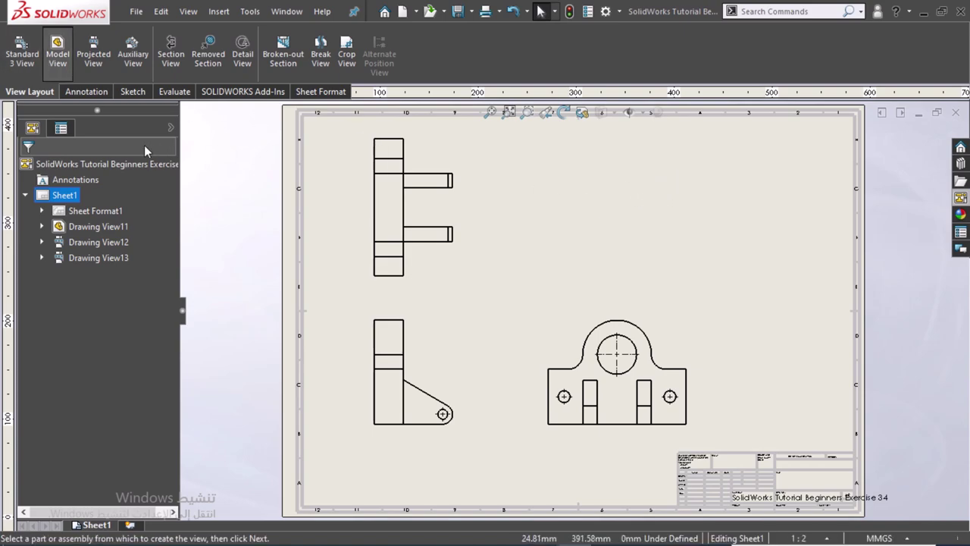
double_click(123, 282)
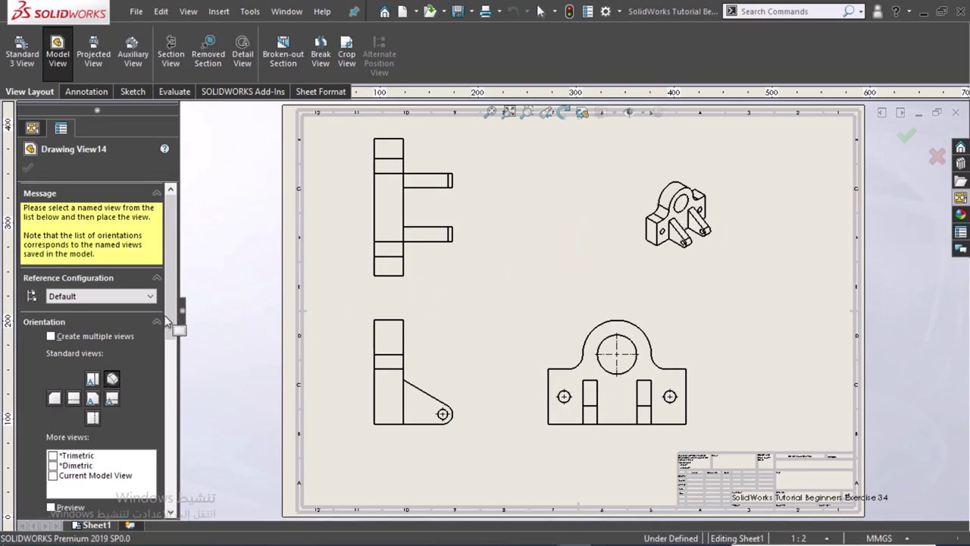
left_click(27, 168)
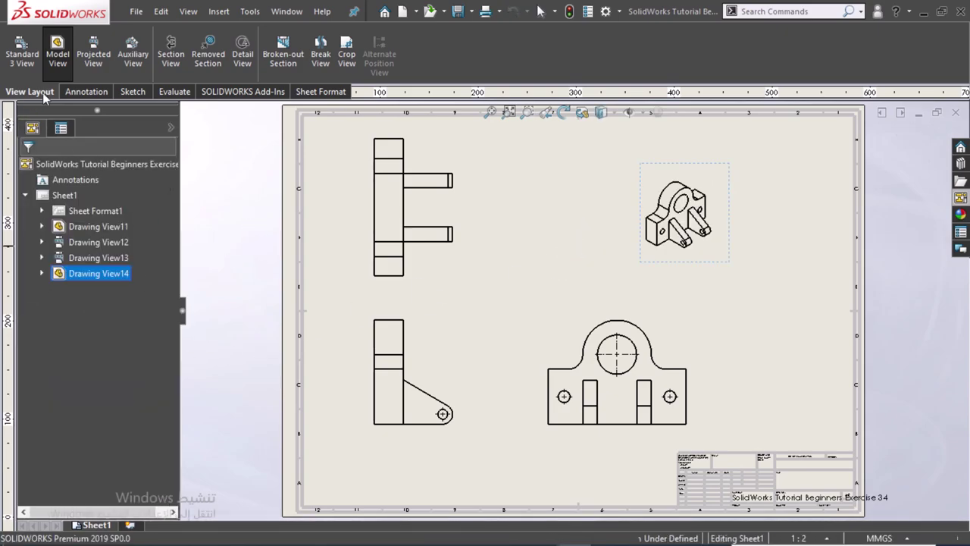
Insert Model Items from the entire model, adding dimensions such as 70, R35, 45 and Ø40.
left_click(86, 91)
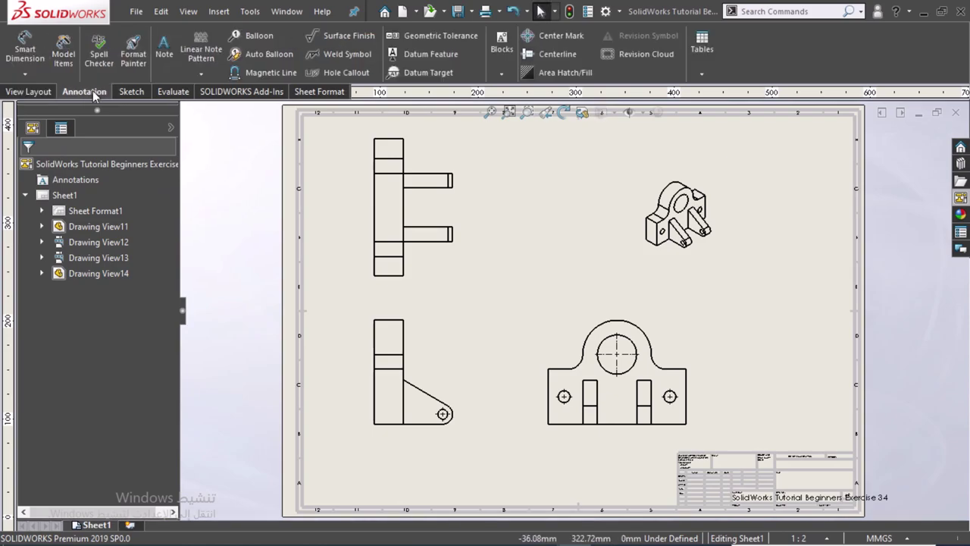
left_click(63, 53)
left_click(114, 317)
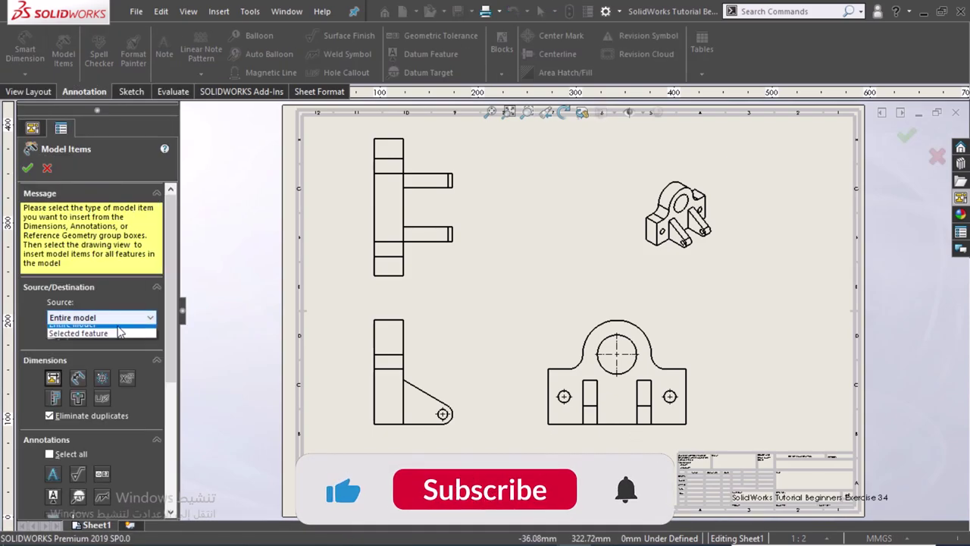
left_click(122, 318)
scroll(123, 303, "down", 5)
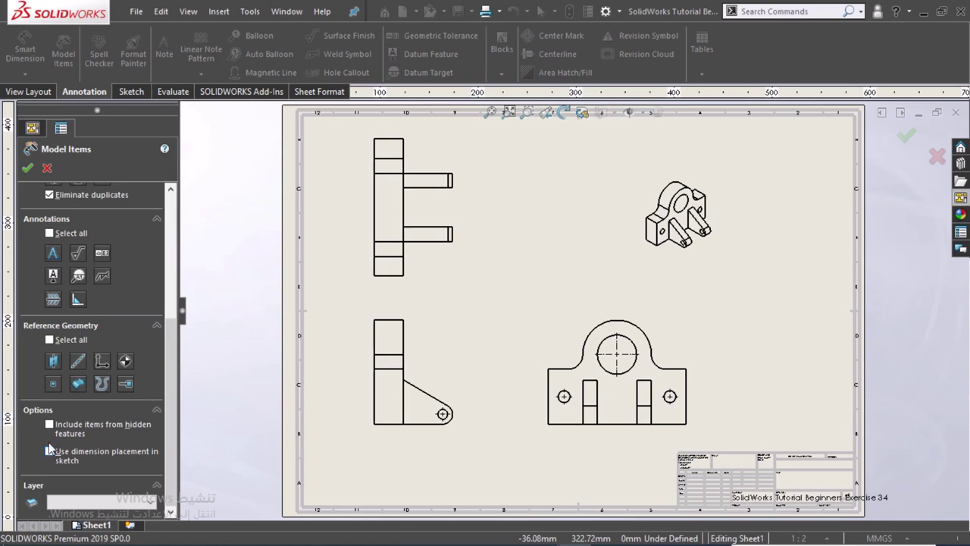
left_click(27, 168)
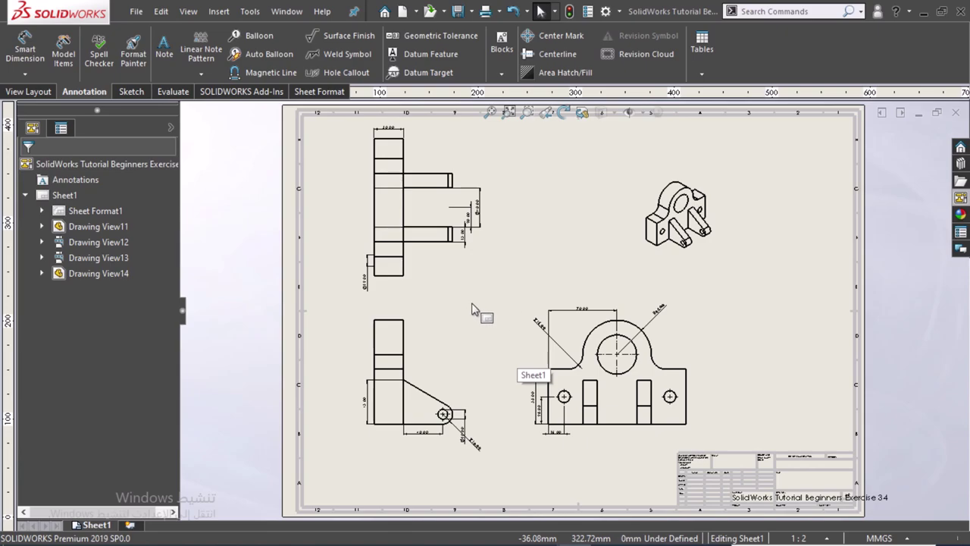
scroll(489, 439, "up", 3)
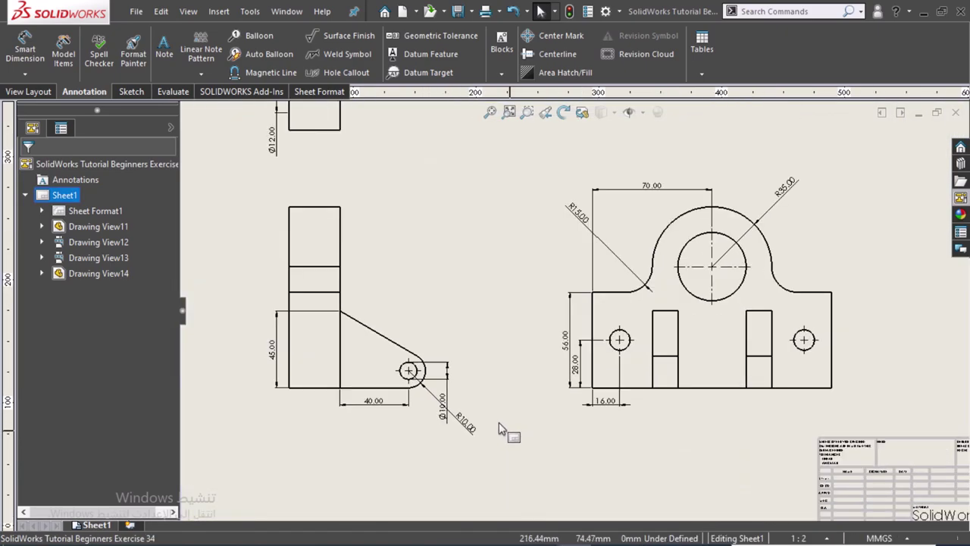
scroll(530, 379, "down", 3)
scroll(834, 180, "up", 3)
scroll(769, 208, "up", 1)
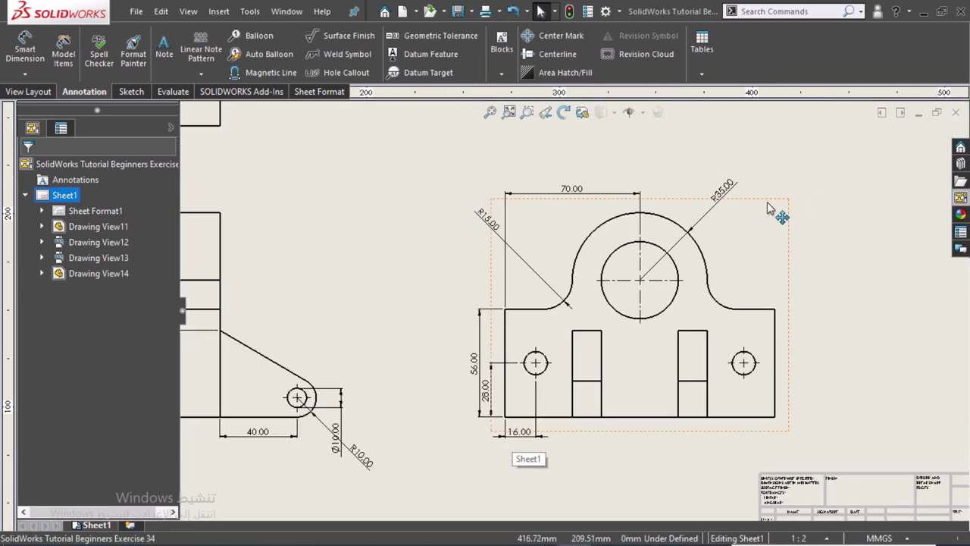
scroll(644, 318, "up", 1)
scroll(523, 413, "up", 2)
scroll(621, 318, "down", 1)
scroll(622, 215, "up", 1)
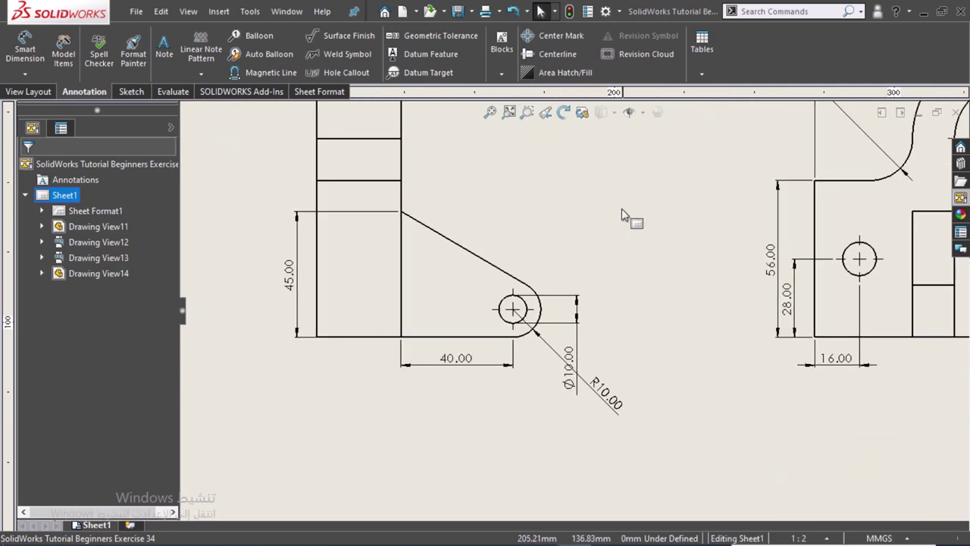
scroll(622, 215, "down", 2)
scroll(573, 260, "up", 2)
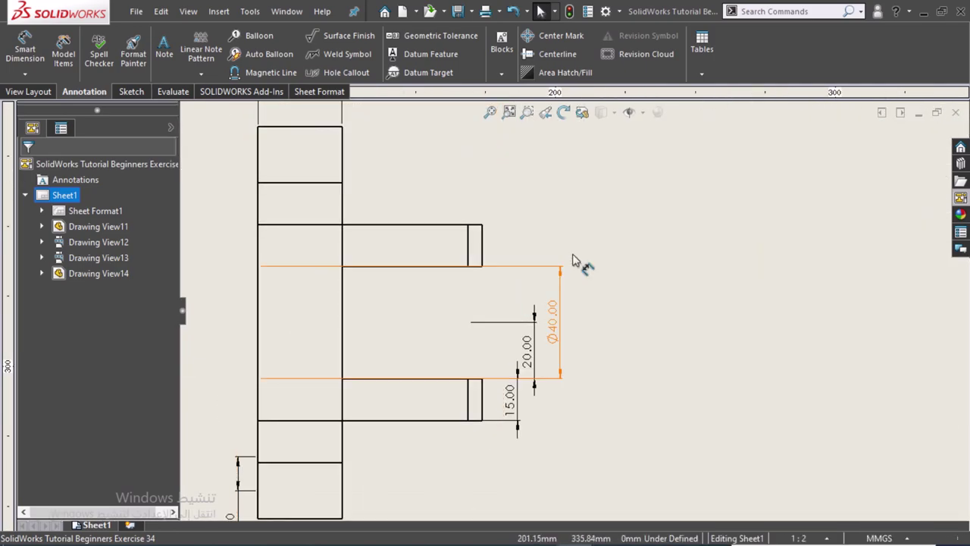
scroll(573, 260, "up", 2)
scroll(595, 236, "down", 2)
Select all dimensions and set their precision to None so they show whole numbers.
key("ctrl+a")
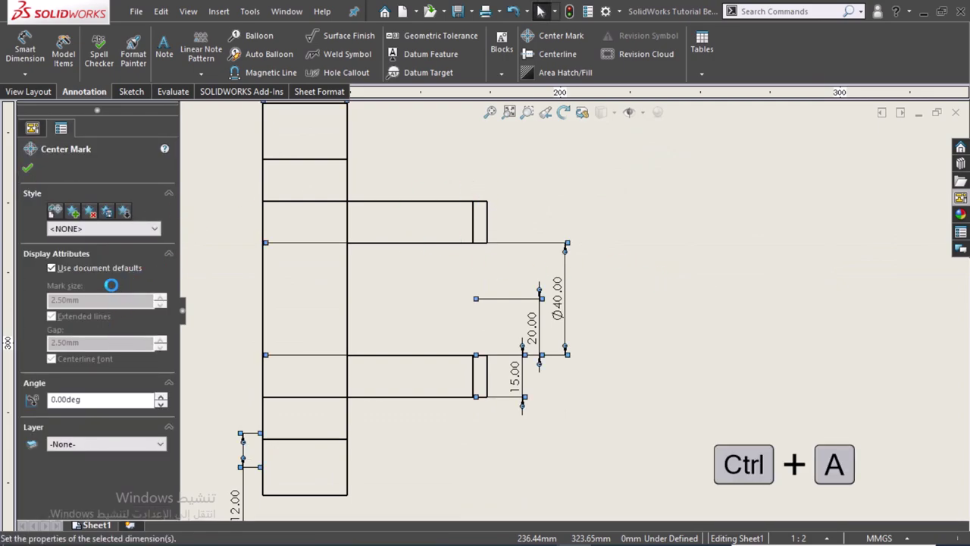
left_click(106, 327)
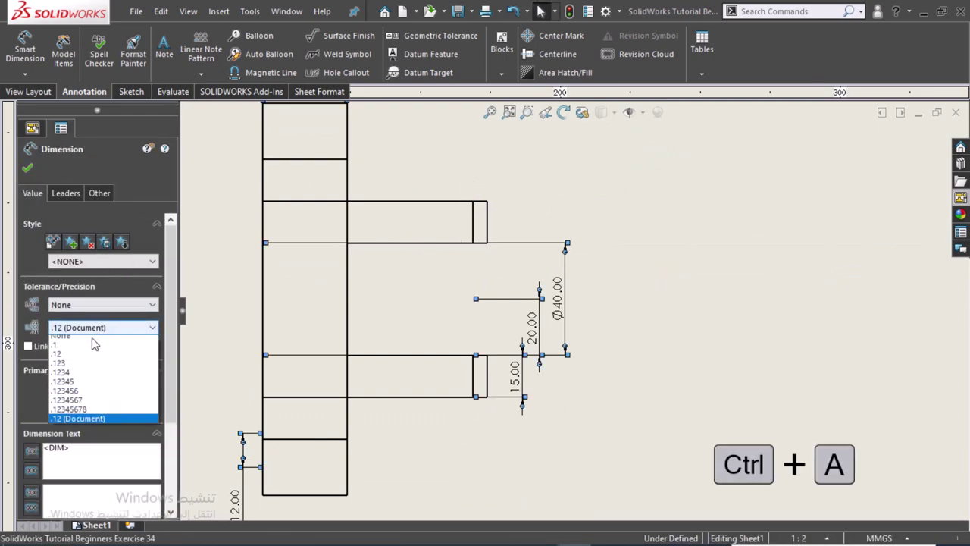
left_click(75, 340)
left_click(626, 268)
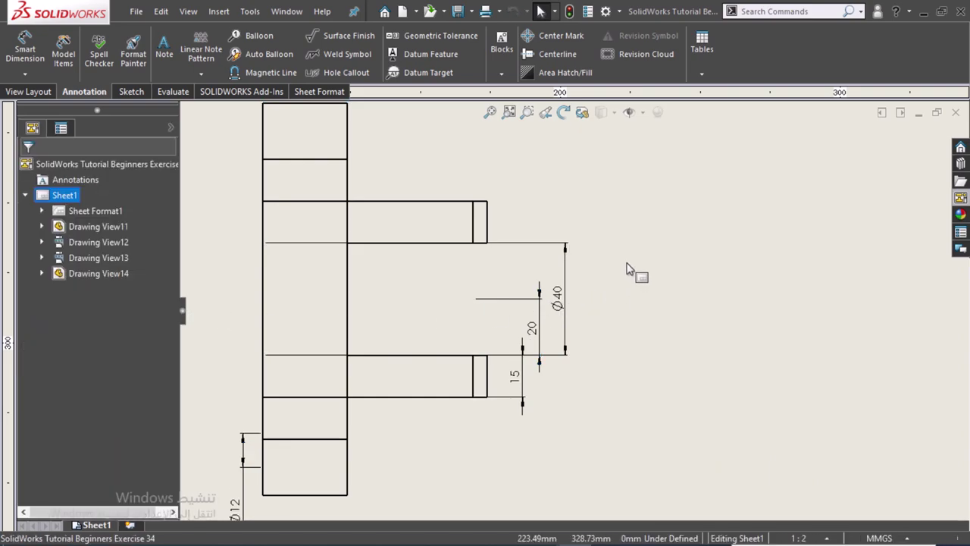
scroll(617, 273, "up", 2)
scroll(598, 318, "up", 3)
scroll(576, 379, "up", 3)
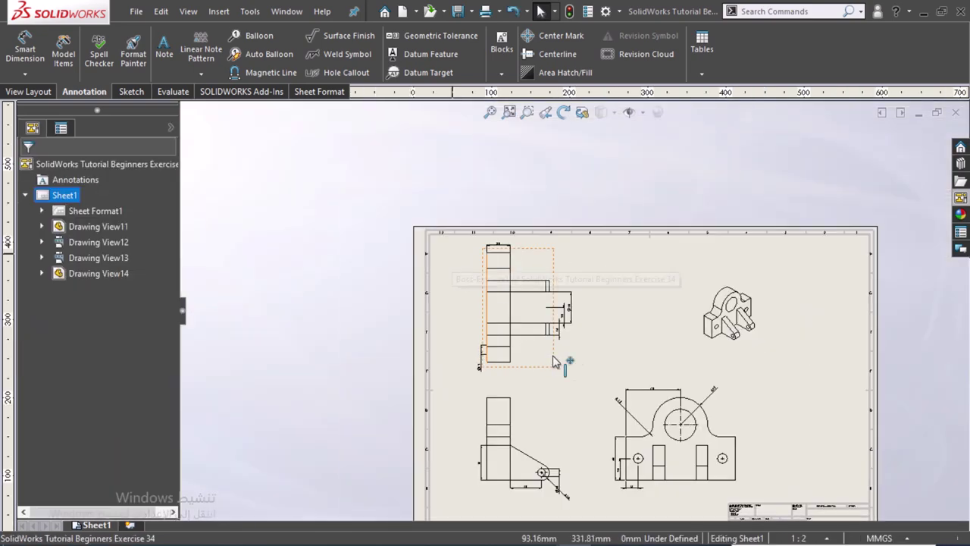
scroll(765, 455, "down", 3)
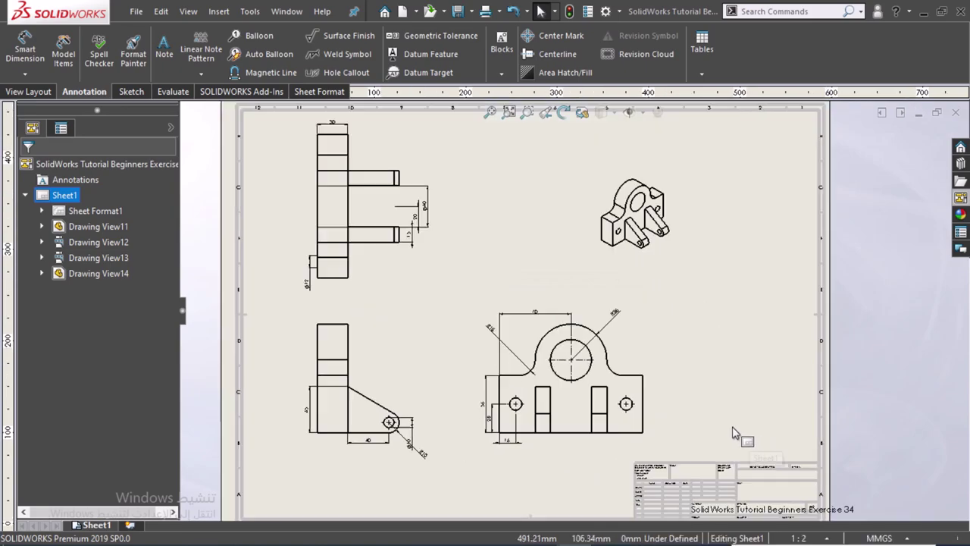
Move the top view's Ø12, 15, Ø40 and slot dimensions onto the front view, deleting the leftover.
left_click(333, 135, "shift")
left_click(329, 354, "shift")
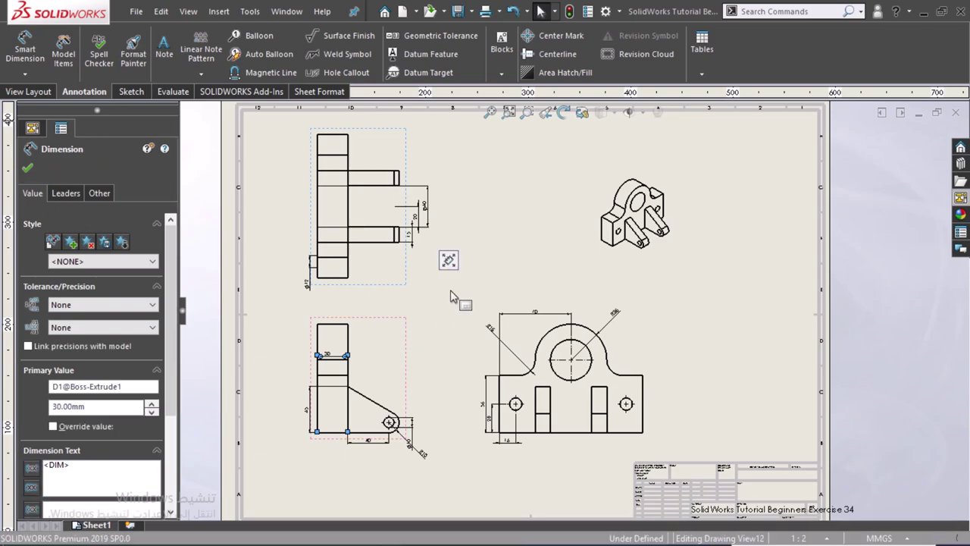
left_click_drag(316, 281, 454, 350, "shift")
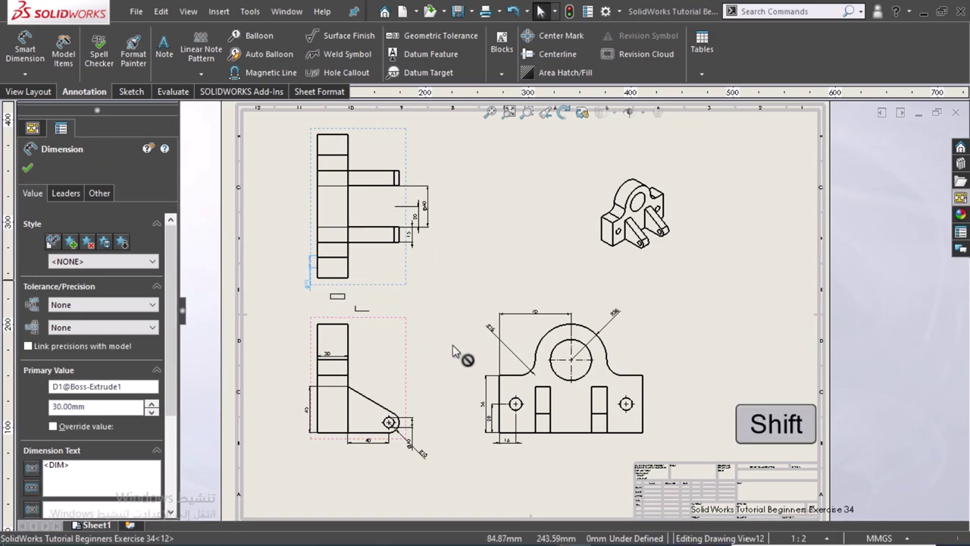
left_click_drag(628, 422, 537, 451, "shift")
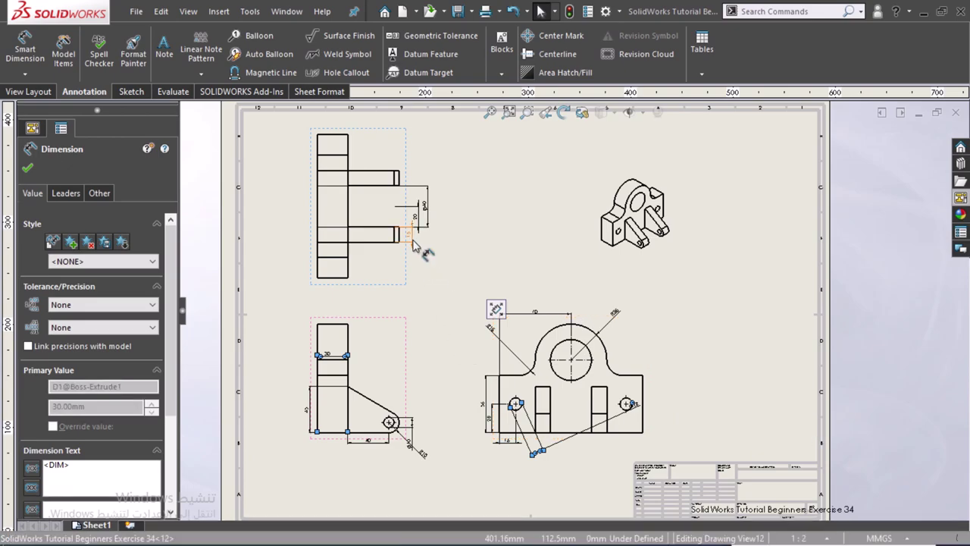
left_click_drag(414, 244, 543, 425, "shift")
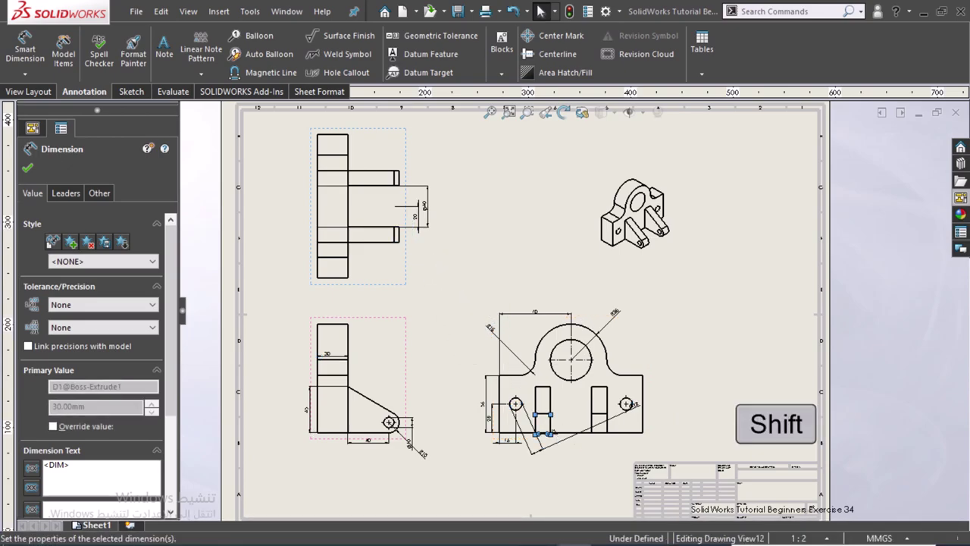
left_click_drag(424, 206, 576, 443, "shift")
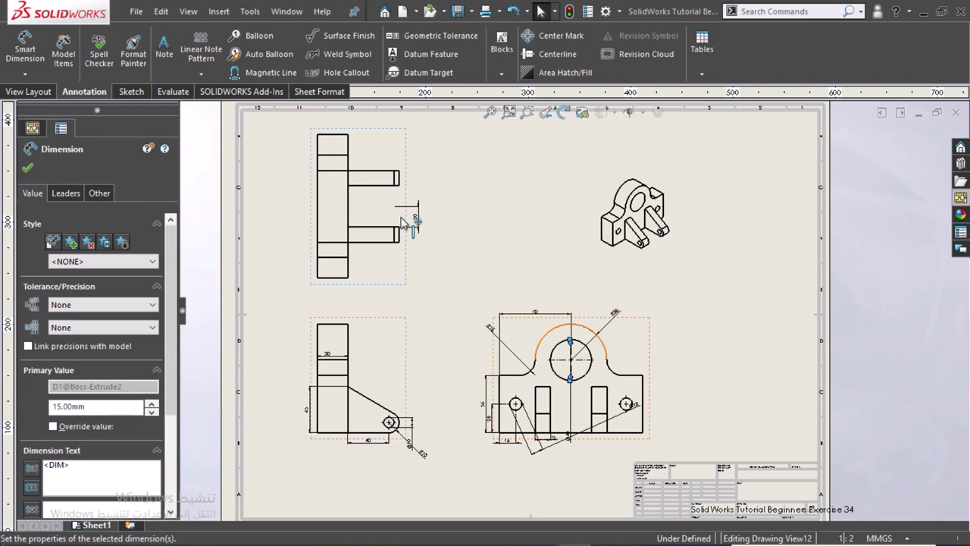
mouse_move(413, 217)
left_mouse_down("shift")
mouse_move(585, 399)
mouse_move(576, 423)
left_mouse_up("shift")
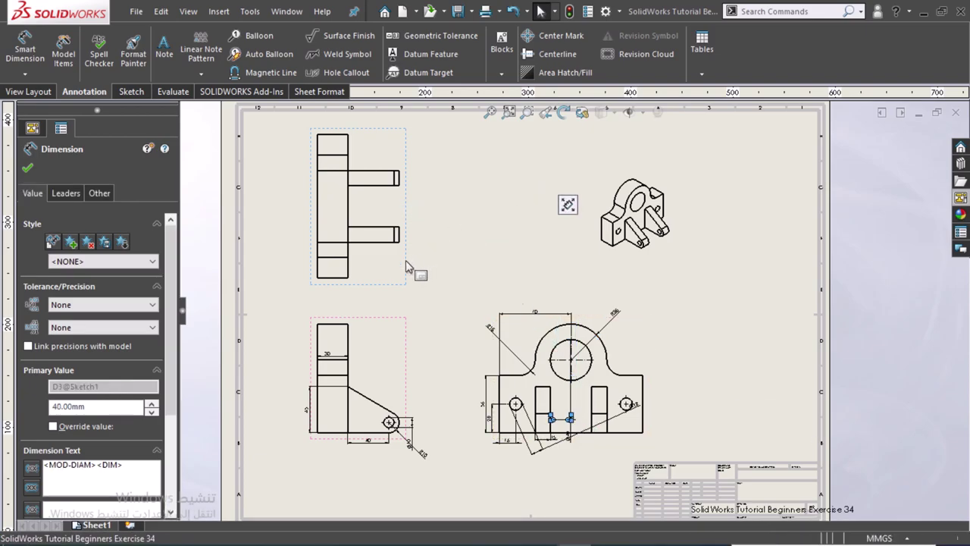
key("Delete")
Delete the emptied top view and move the 30 dimension beside 40 along the base.
left_click(494, 241)
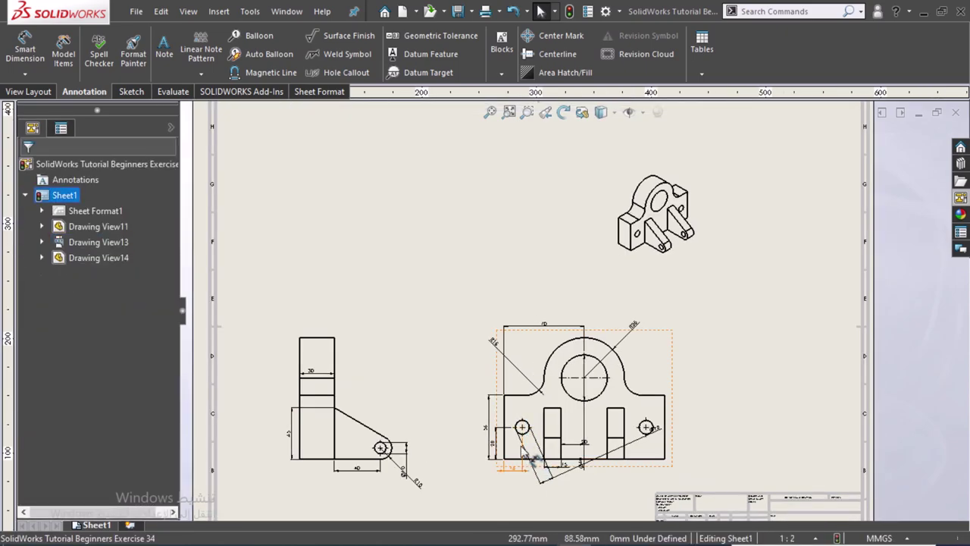
key("f")
scroll(493, 483, "down", 3)
scroll(447, 306, "down", 1)
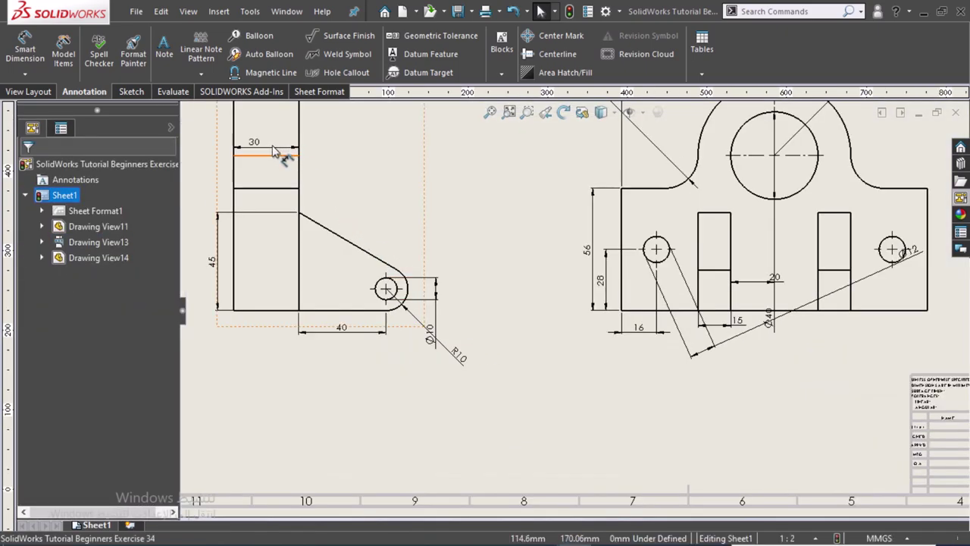
left_click_drag(275, 152, 267, 336)
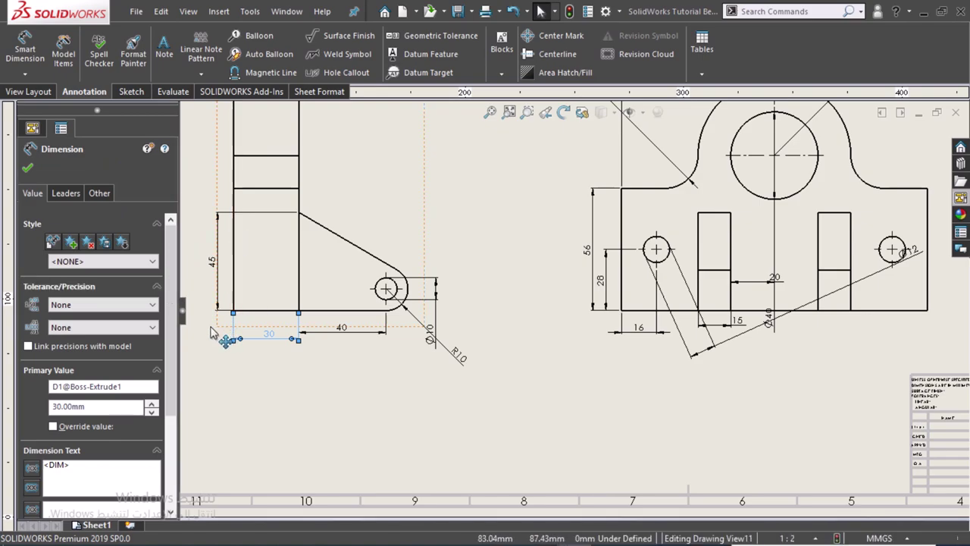
scroll(214, 333, "down", 2)
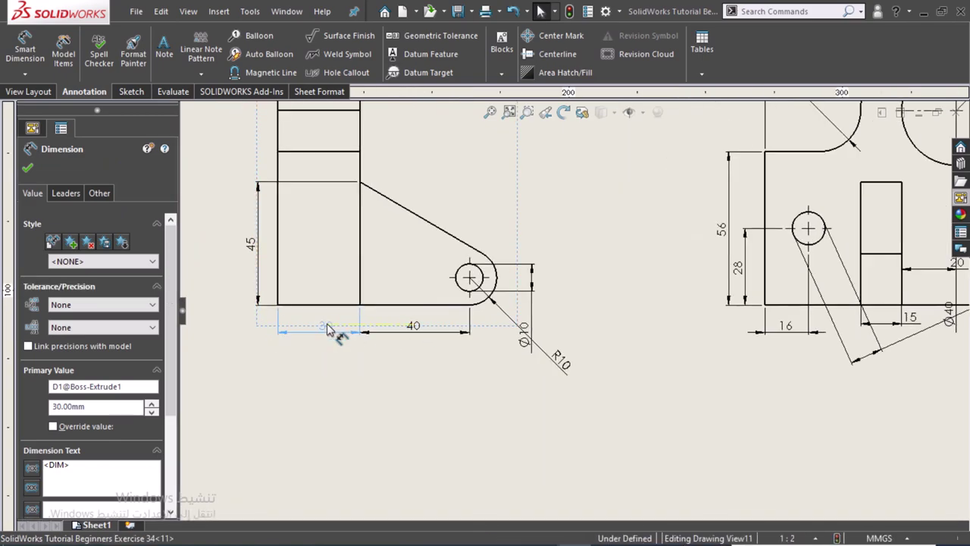
Move R10 beside the lug hole and display it as a Ø10 diameter leader.
left_click(433, 394)
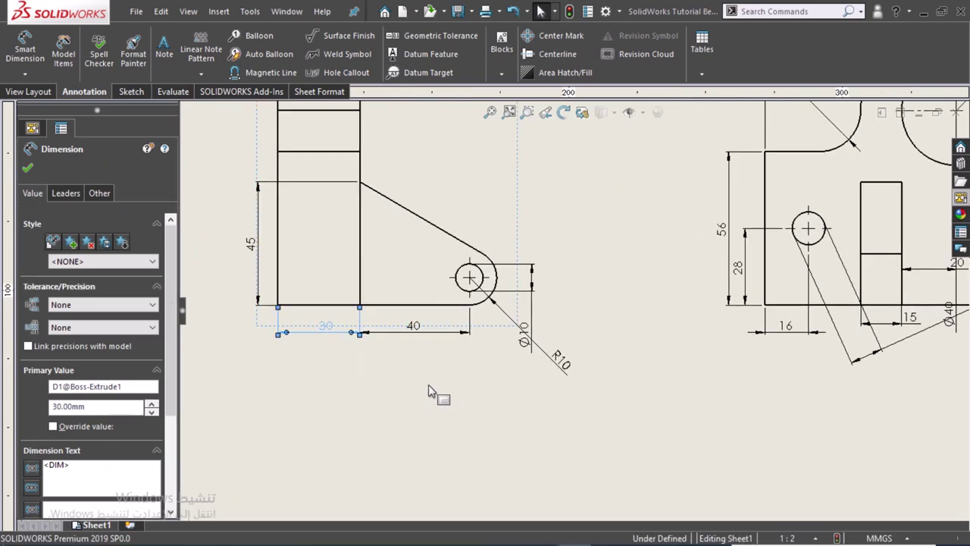
scroll(638, 299, "down", 1)
mouse_move(557, 371)
left_mouse_down()
mouse_move(507, 264)
mouse_move(515, 256)
left_mouse_up()
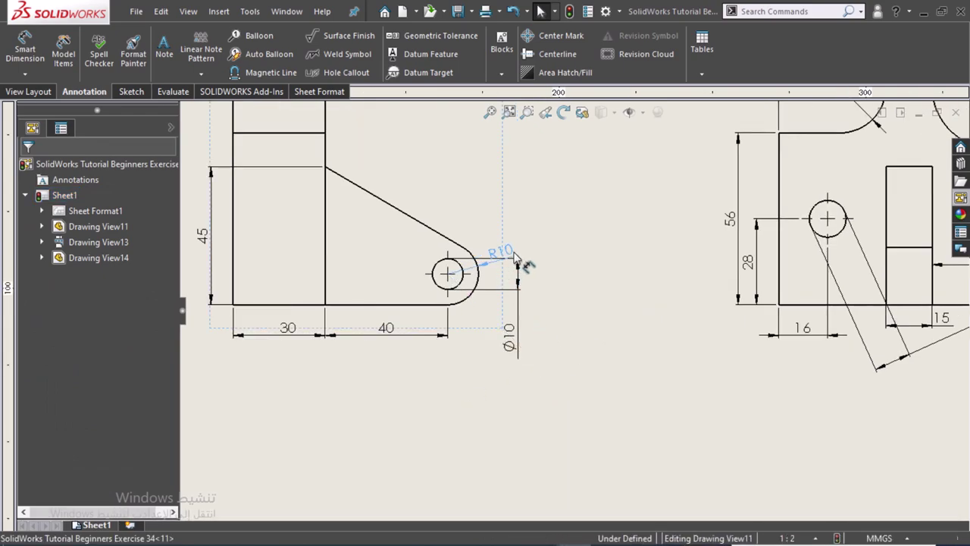
left_click(486, 263)
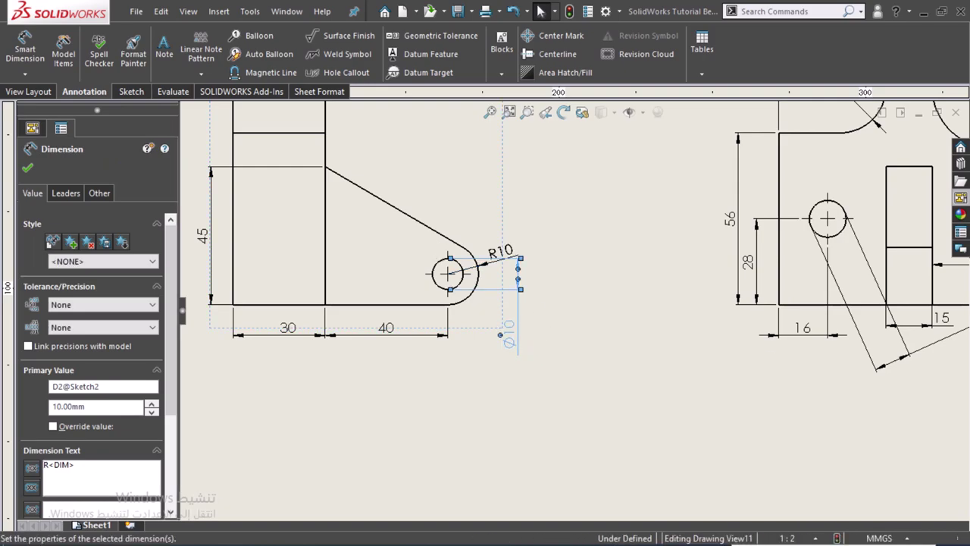
left_click(65, 193)
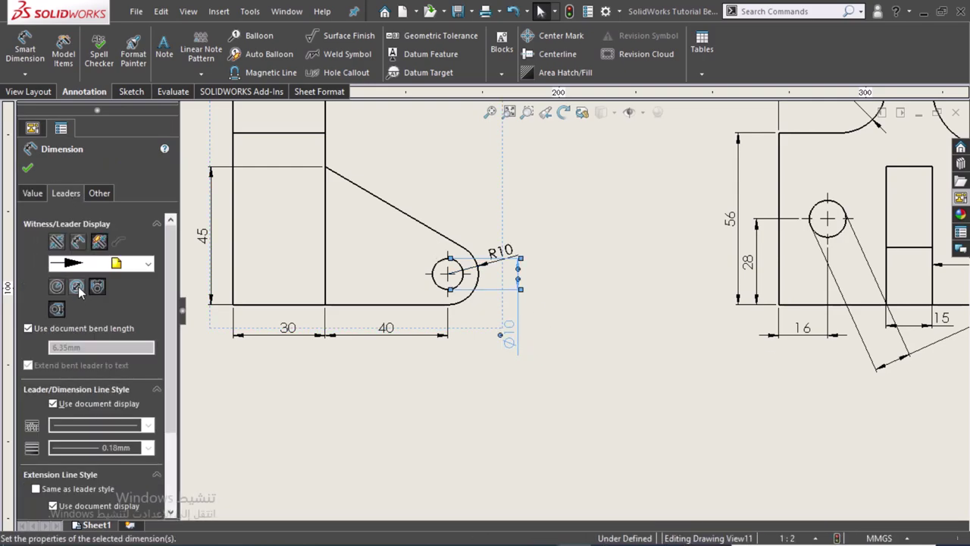
left_click(77, 286)
left_click(117, 308)
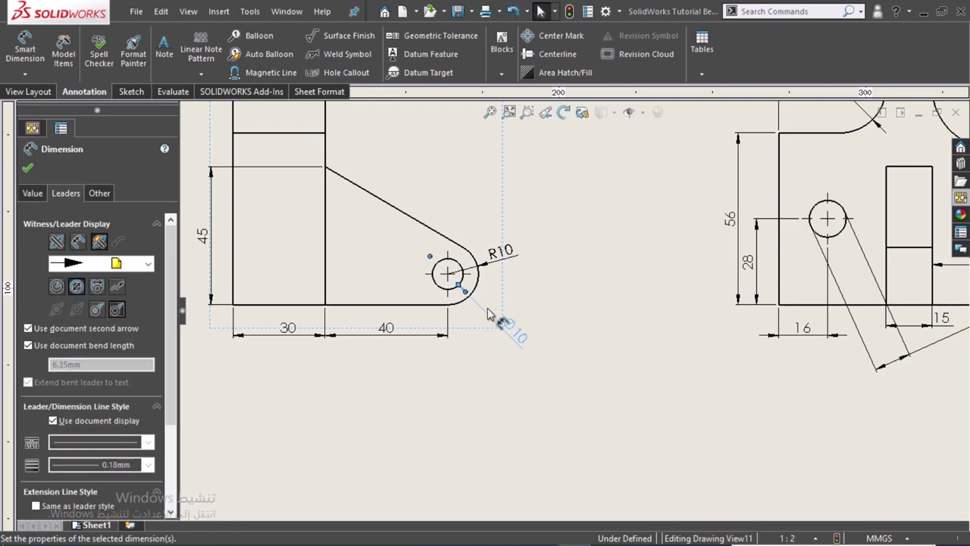
mouse_move(512, 333)
left_mouse_down()
mouse_move(504, 310)
mouse_move(515, 306)
left_mouse_up()
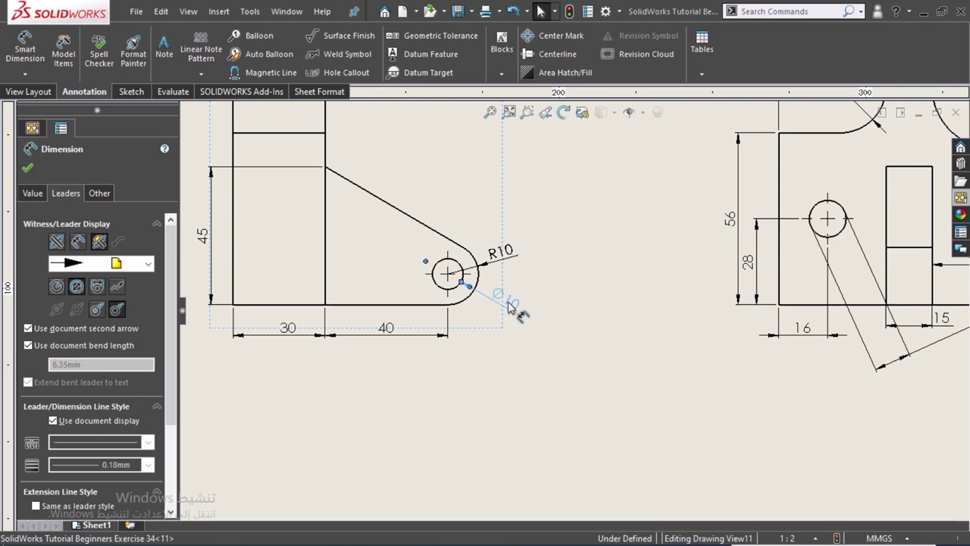
left_click(557, 179)
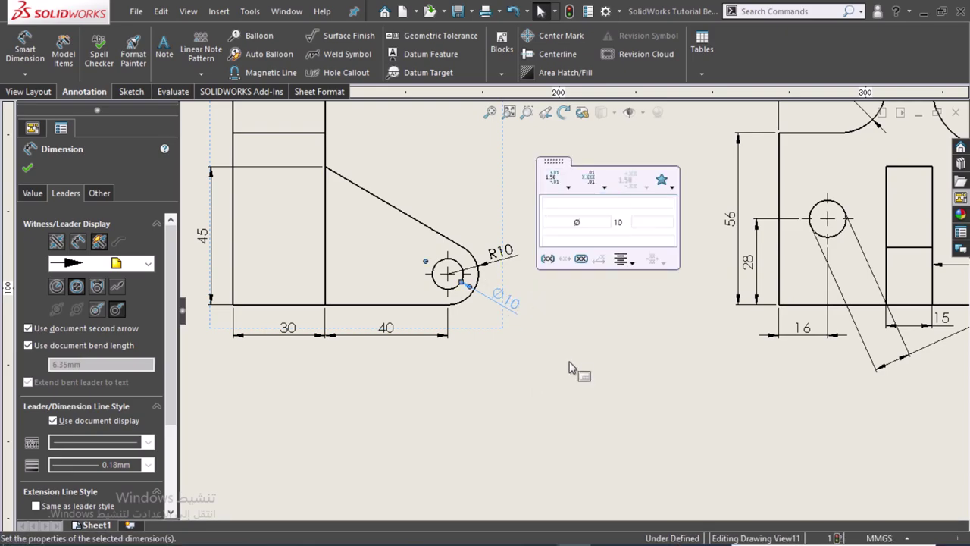
key("Escape")
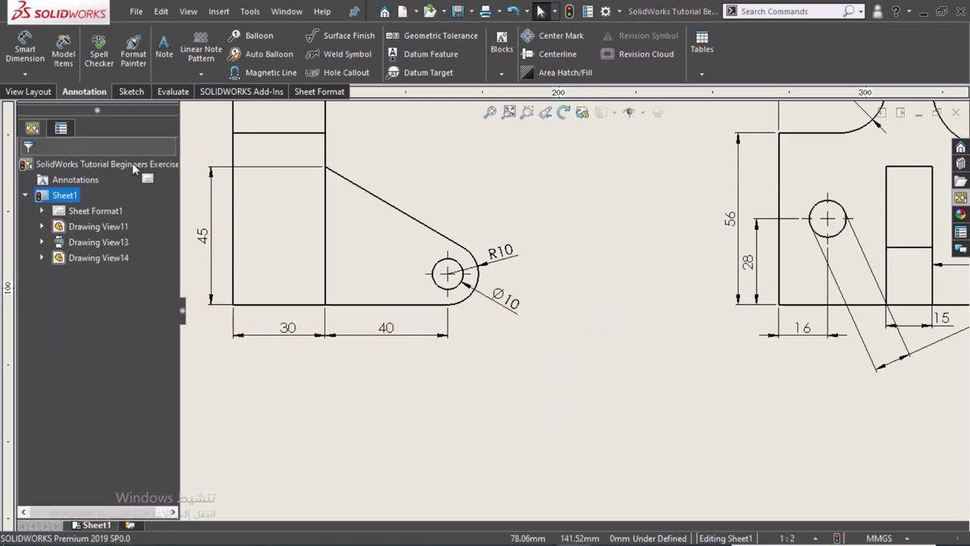
Move Ø12 to the left hole with a leader pointing into it, at its upper right.
mouse_move(422, 156)
middle_mouse_down()
mouse_move(441, 333)
mouse_move(368, 243)
mouse_move(458, 266)
mouse_move(383, 265)
mouse_move(306, 336)
mouse_move(353, 266)
middle_mouse_up()
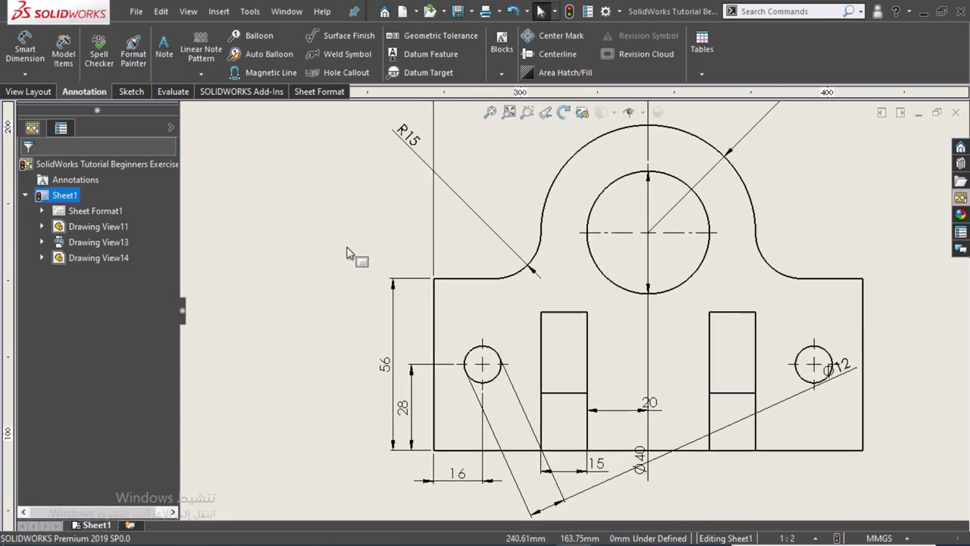
scroll(319, 315, "down", 1)
scroll(327, 308, "up", 1)
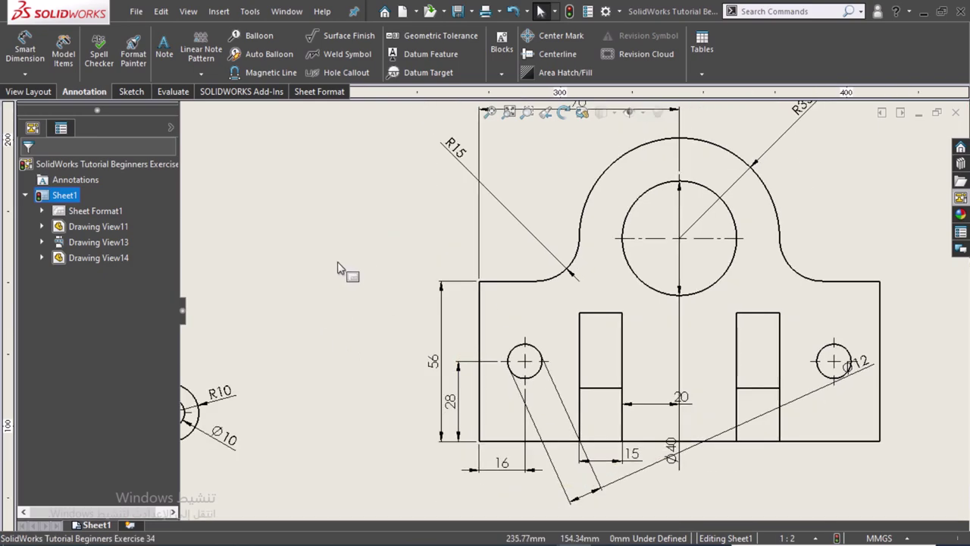
scroll(340, 270, "up", 1)
scroll(809, 375, "down", 1)
left_click_drag(809, 375, 420, 299)
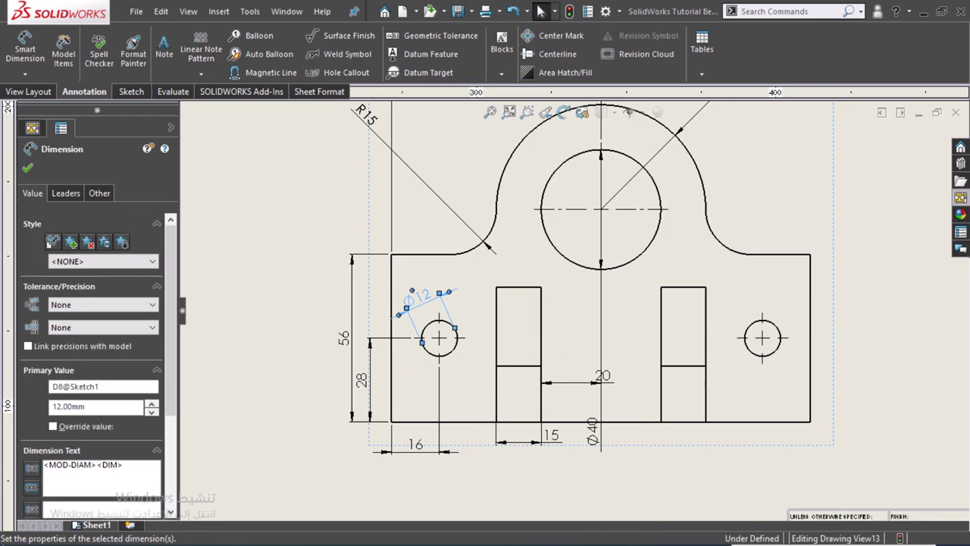
left_click(75, 194)
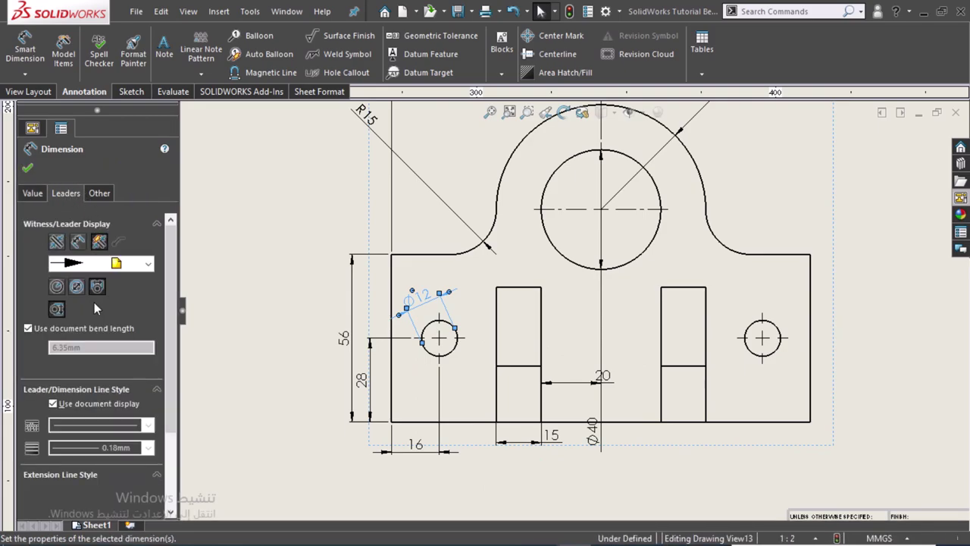
left_click(103, 313)
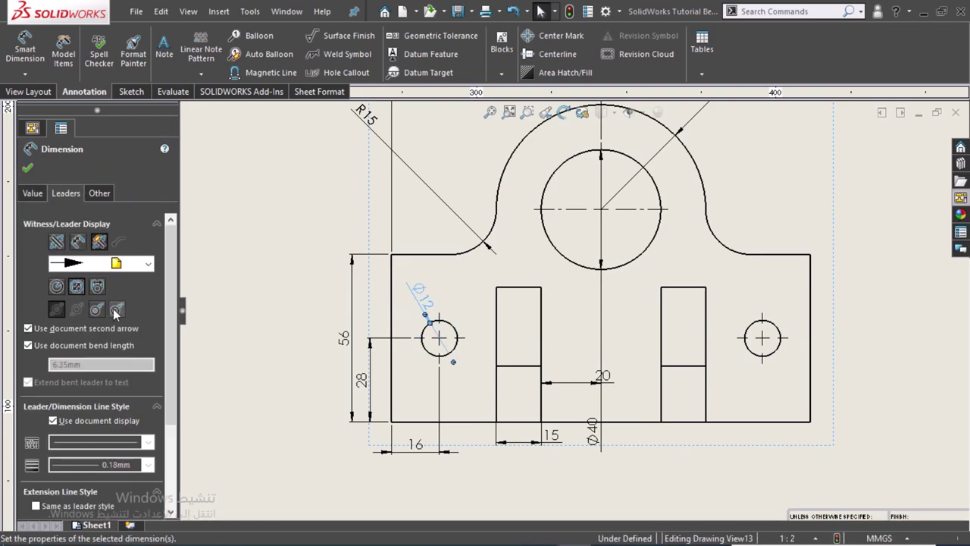
left_click(453, 304)
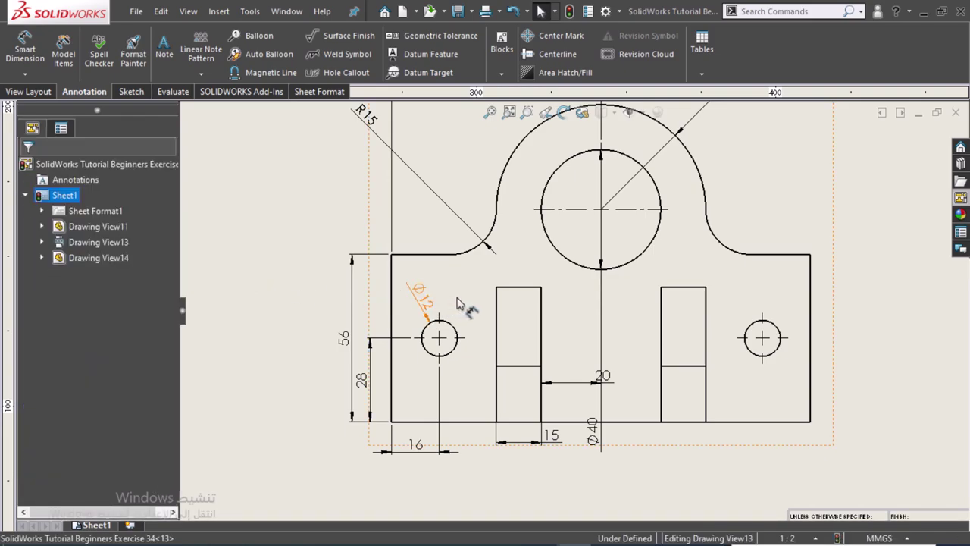
left_click_drag(457, 303, 481, 328)
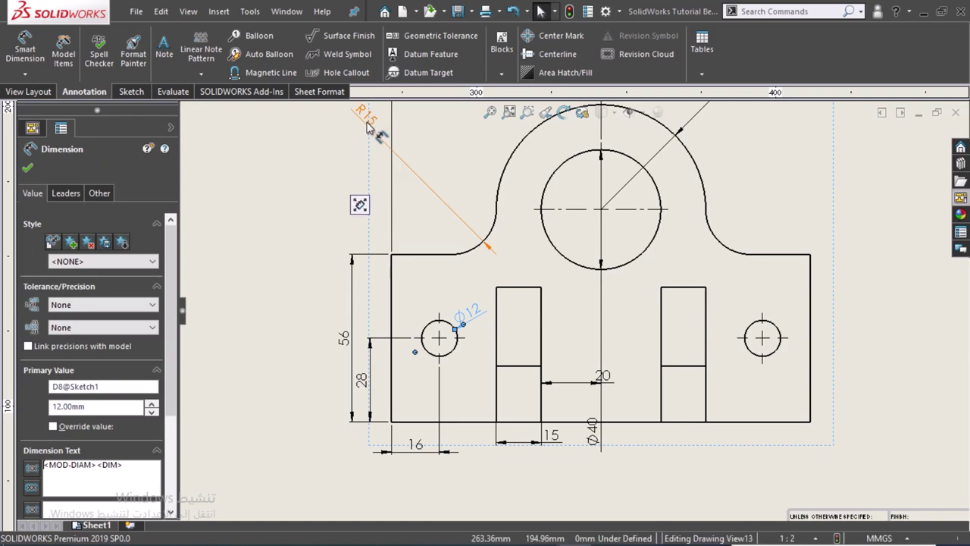
Drop R15 onto its arc and align the 15 dimension beside 16.
left_click_drag(365, 115, 463, 221)
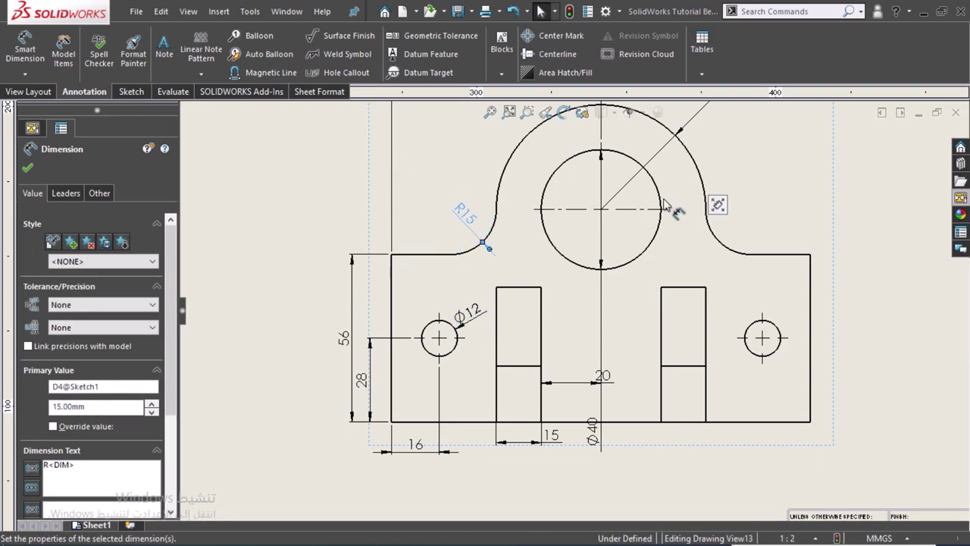
left_click_drag(553, 438, 521, 451)
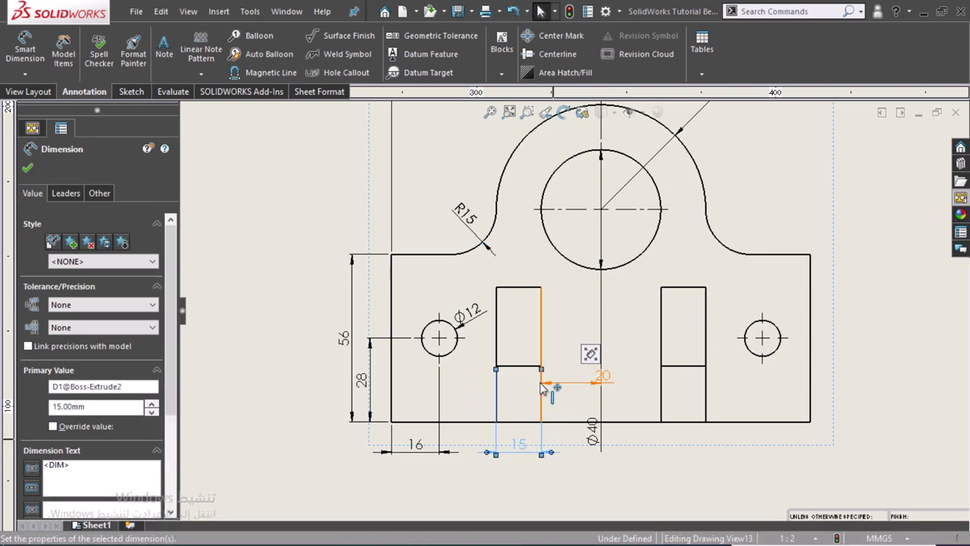
key("Escape")
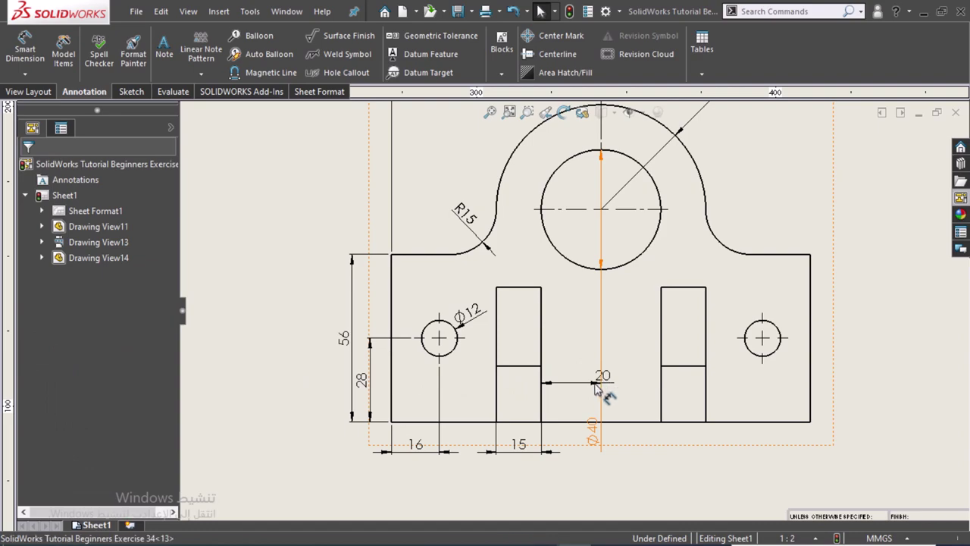
Move Ø40 off the centerline and show it with a diametric leader swung up-left.
mouse_move(574, 415)
left_mouse_down()
mouse_move(528, 149)
mouse_move(479, 150)
left_mouse_up()
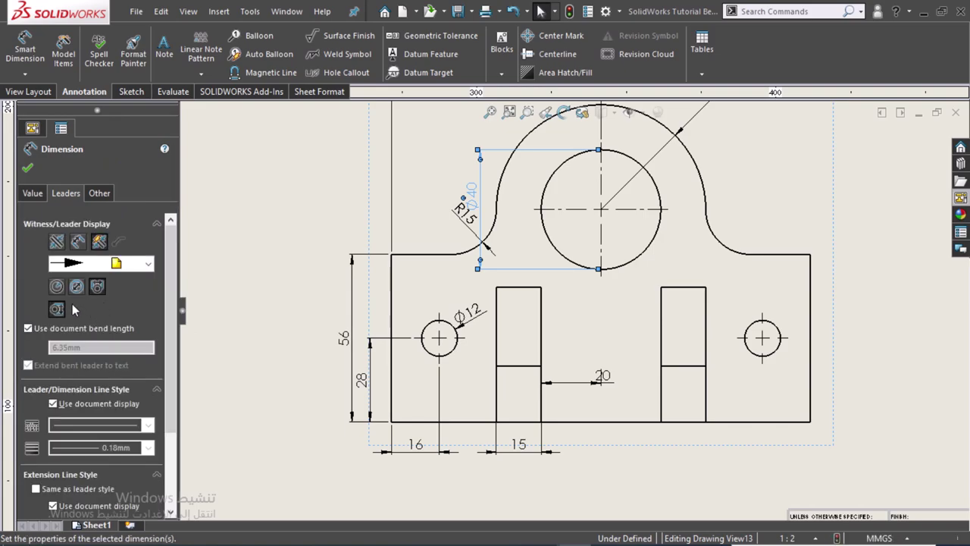
left_click(79, 286)
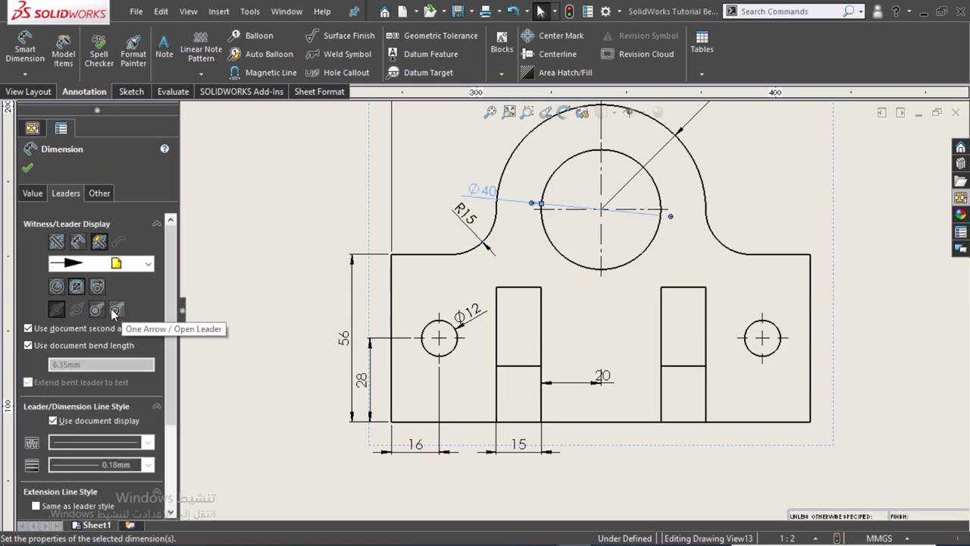
left_click(97, 309)
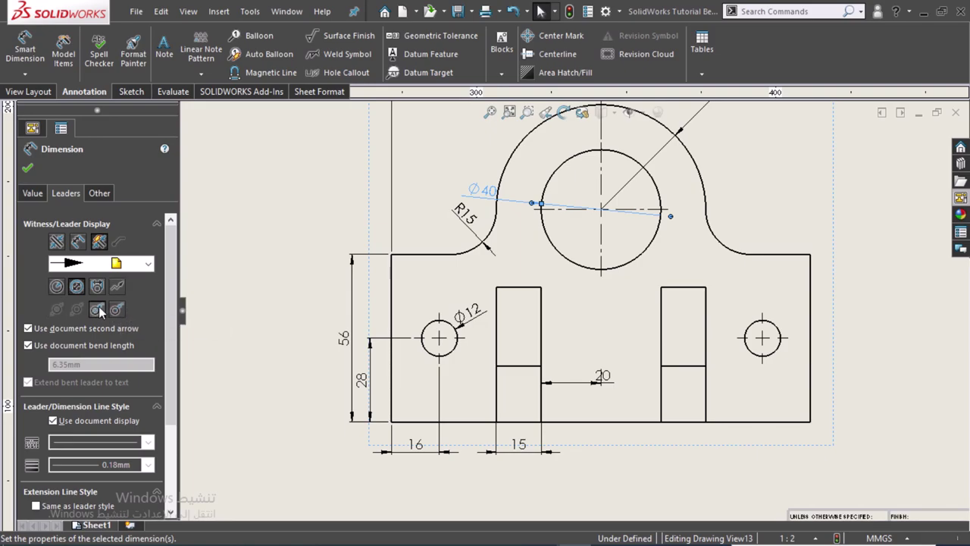
left_click_drag(483, 197, 473, 148)
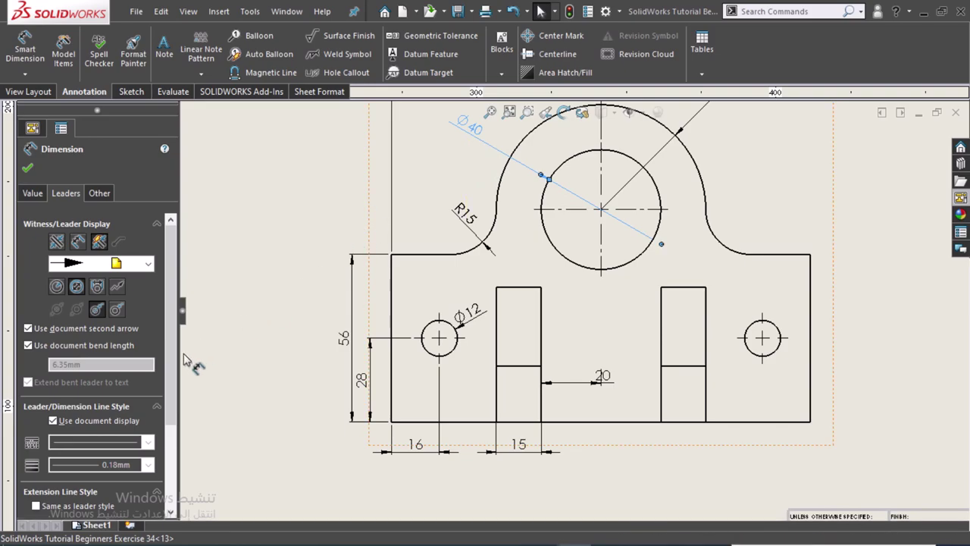
scroll(649, 210, "up", 1)
scroll(505, 337, "down", 2)
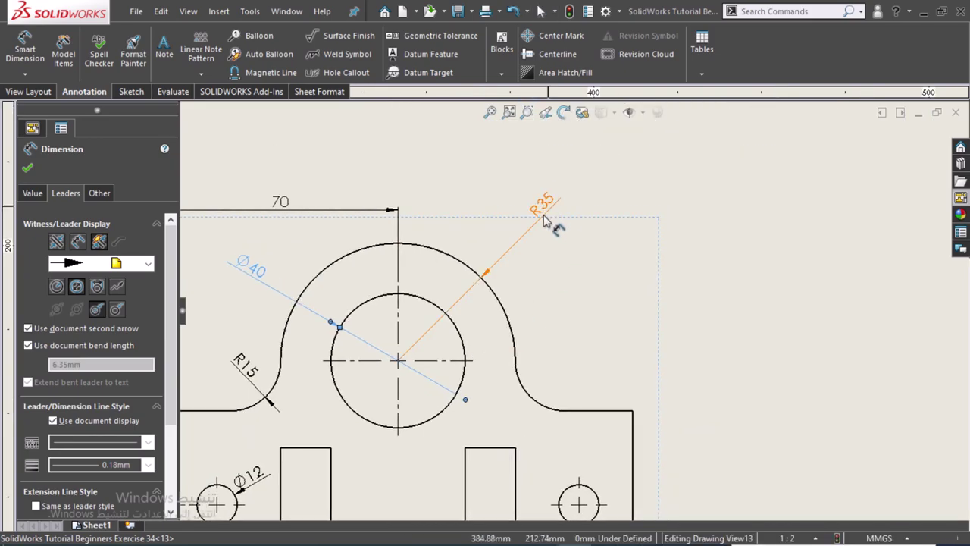
Drag the R35 dimension outside the arc and try alternative leader styles.
left_click_drag(544, 219, 538, 266)
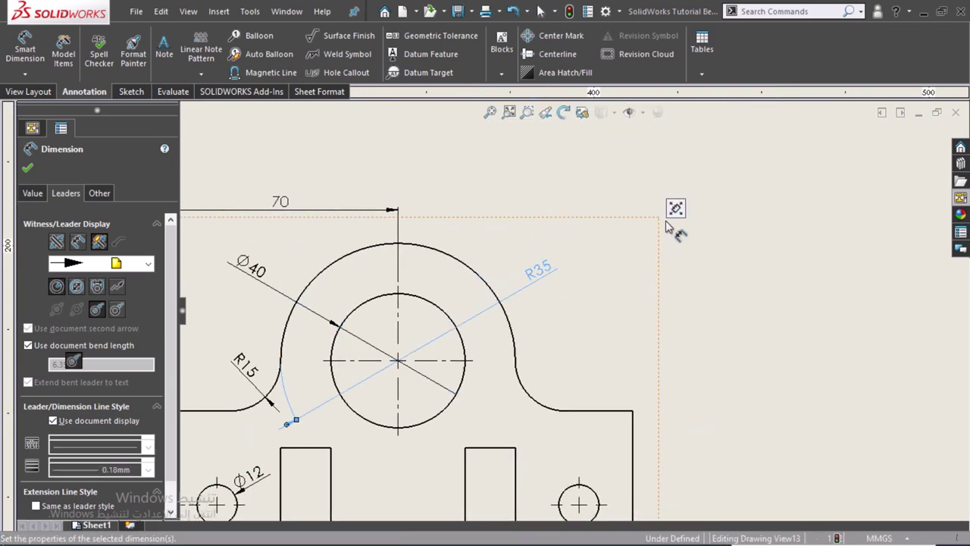
scroll(621, 288, "up", 2)
scroll(574, 320, "down", 2)
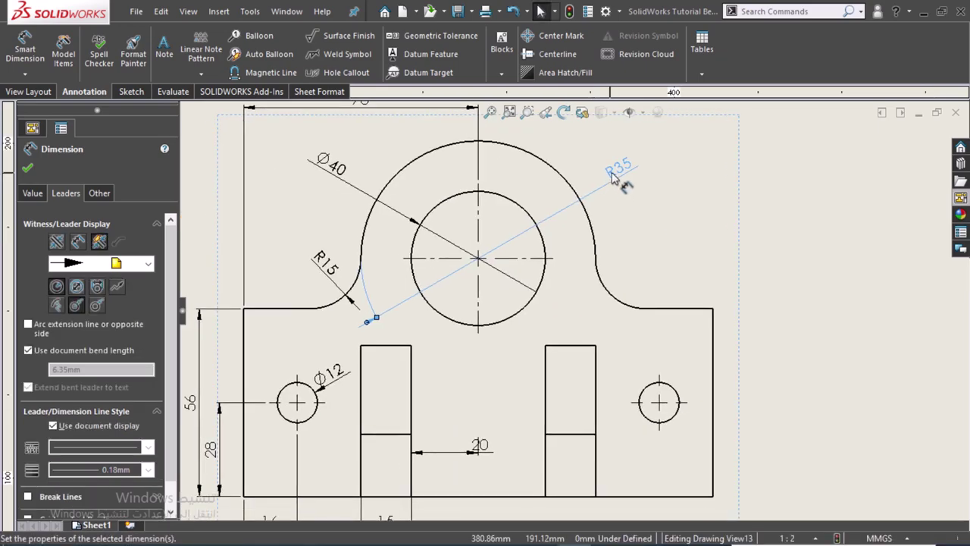
left_click_drag(612, 174, 588, 181)
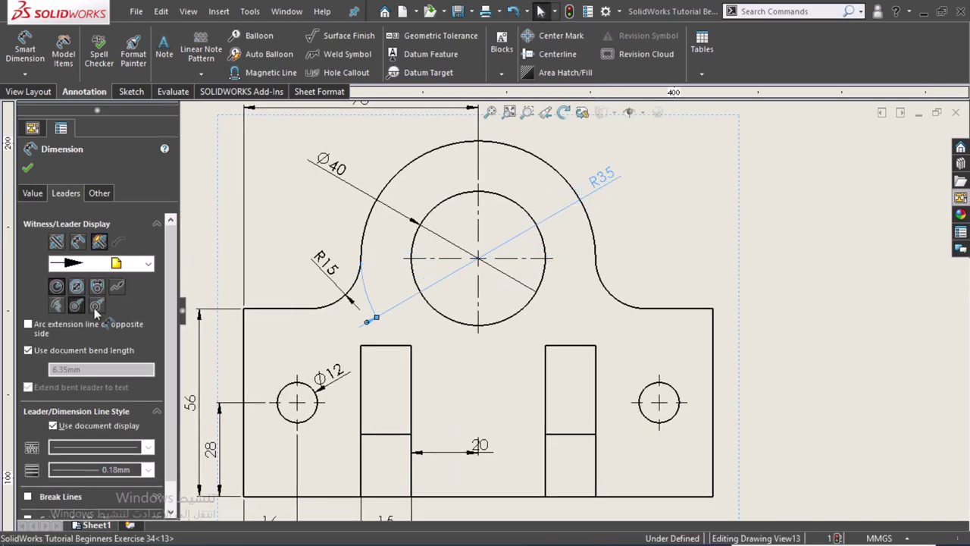
left_click_drag(614, 201, 615, 194)
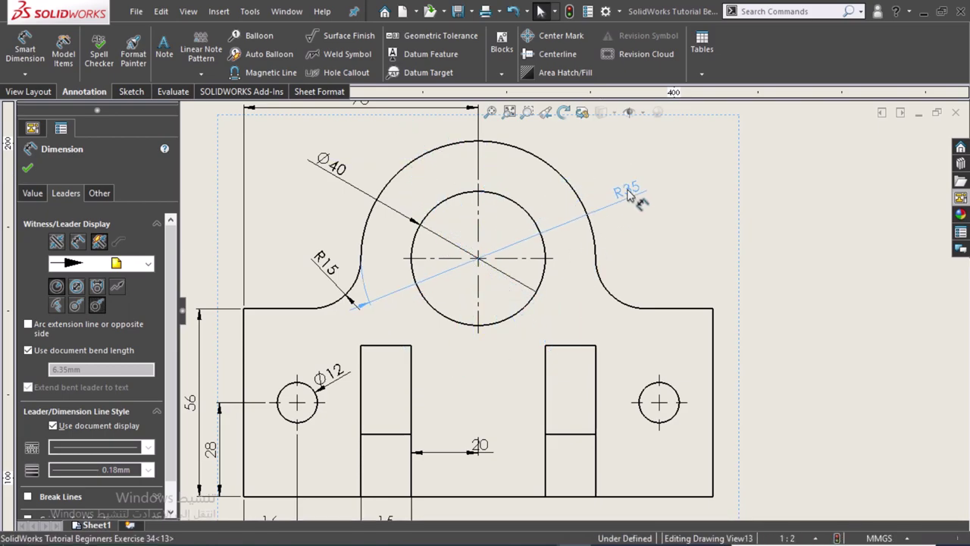
left_click_drag(615, 194, 635, 188)
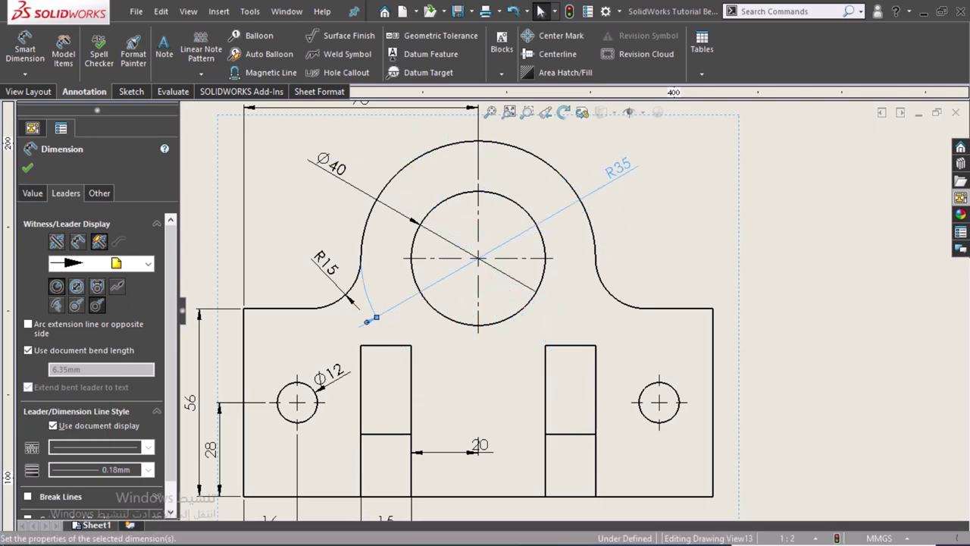
left_click(78, 303)
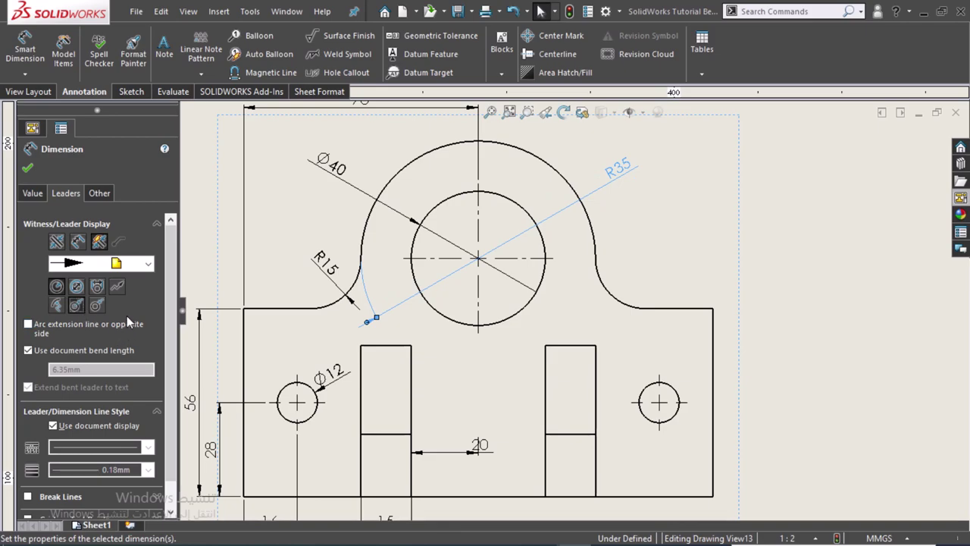
left_click(97, 305)
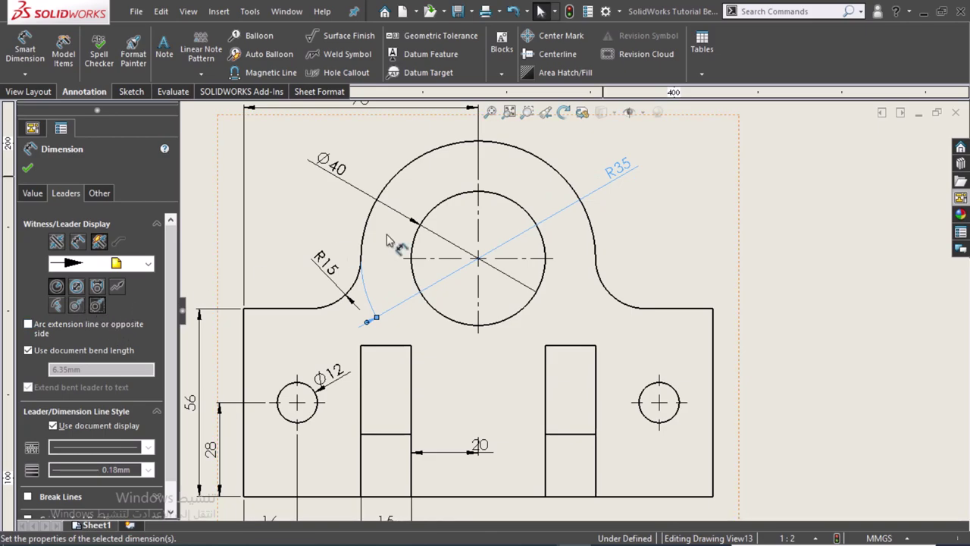
Place R35 at the arc's upper right as a Ø70 diameter with a single-arrow solid leader.
left_click_drag(618, 176, 408, 197)
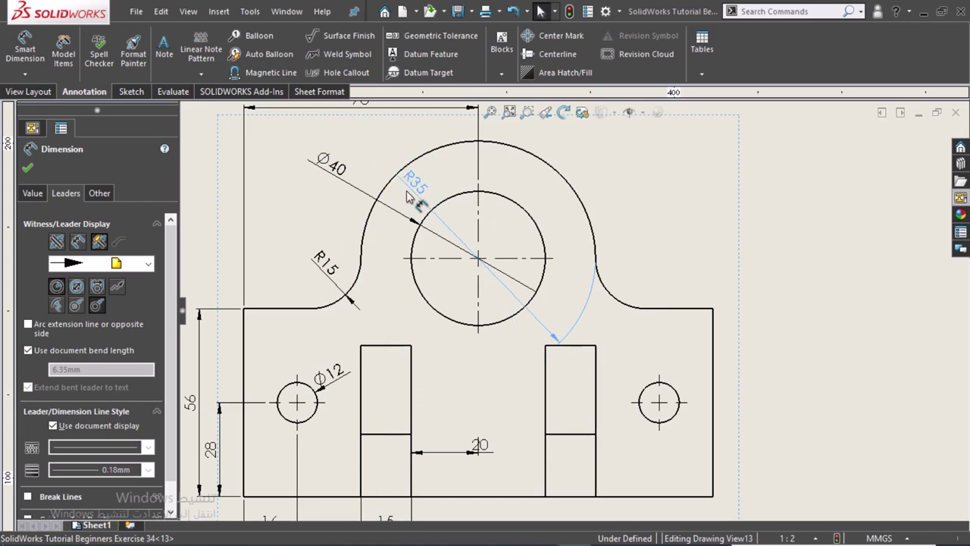
left_click_drag(509, 292, 571, 214)
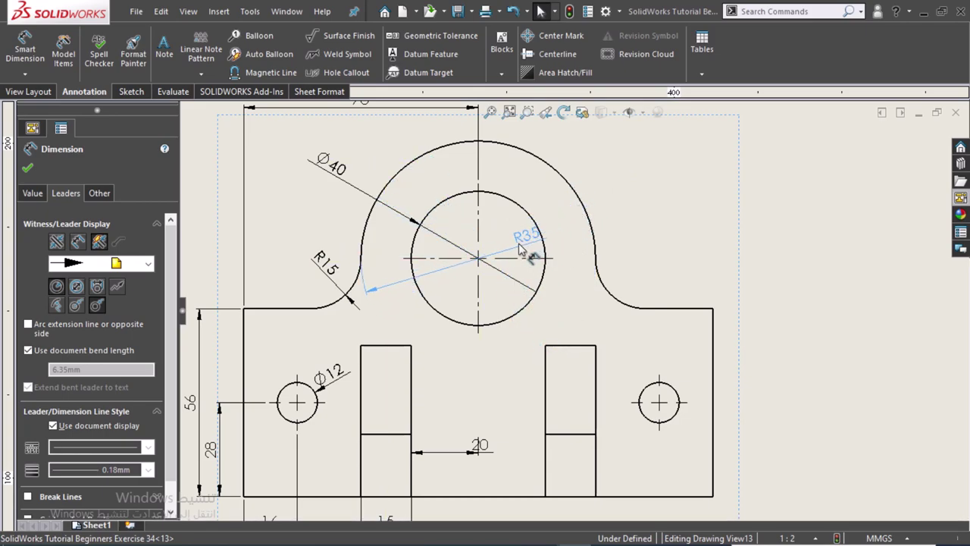
mouse_move(520, 251)
left_mouse_down()
mouse_move(453, 255)
mouse_move(458, 276)
mouse_move(447, 283)
left_mouse_up()
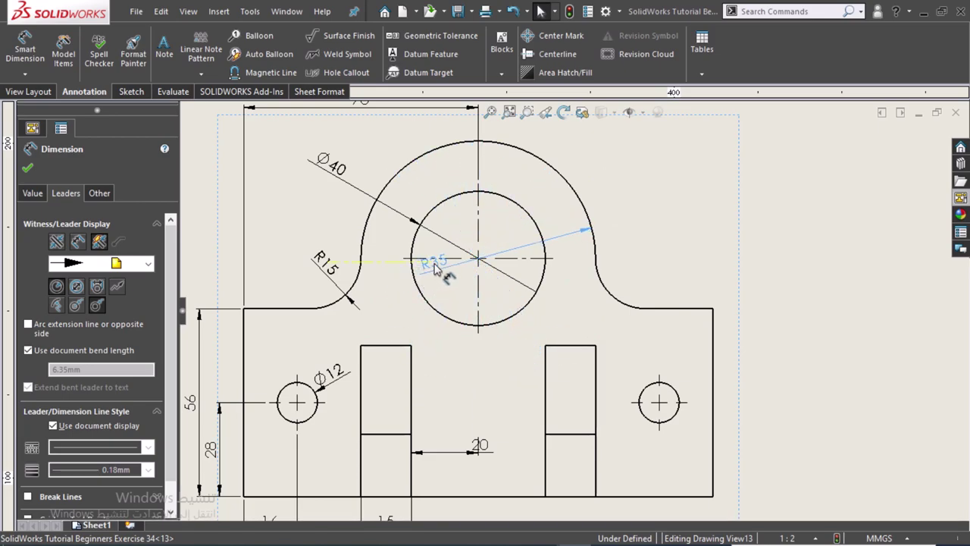
left_click(625, 189)
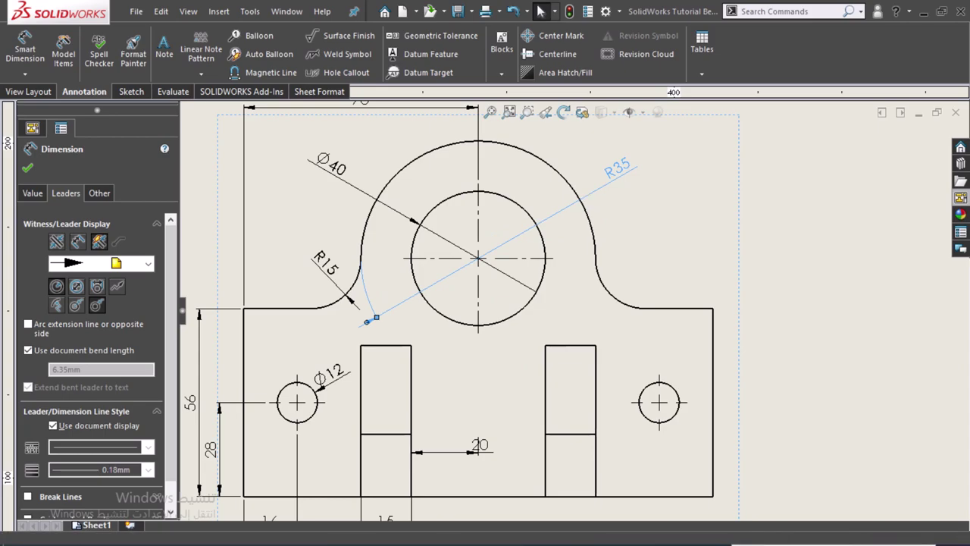
left_click(77, 285)
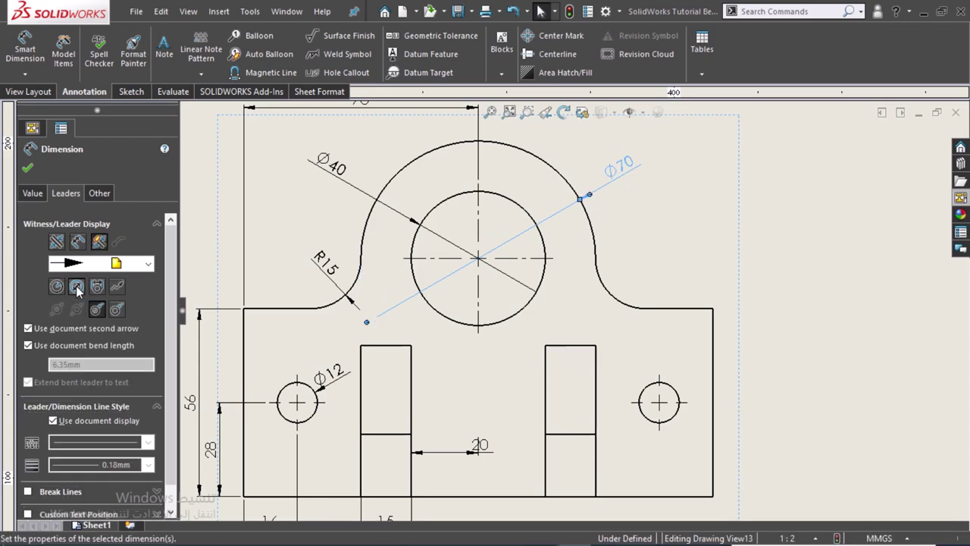
left_click(112, 310)
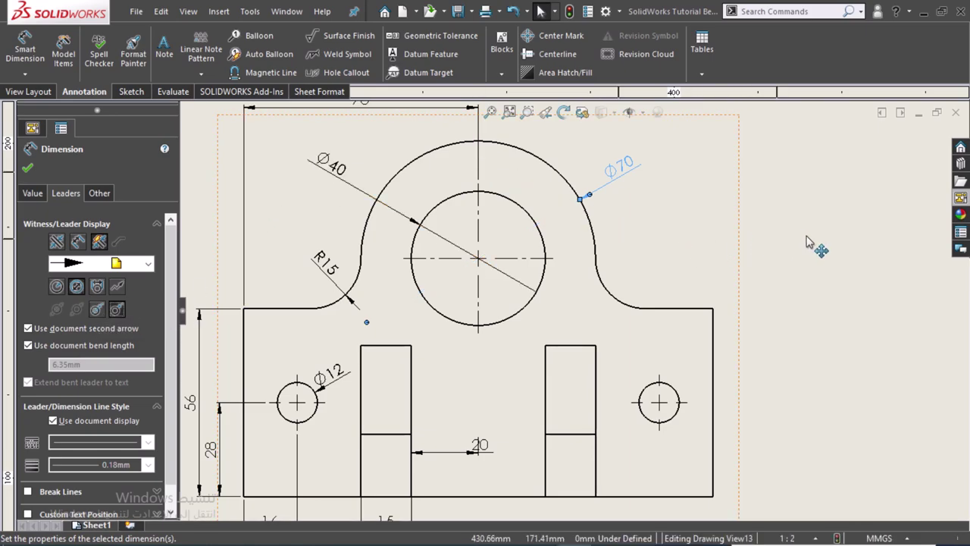
key("Escape")
Change the Ø40 dimension's leader style and nudge its text.
key("f")
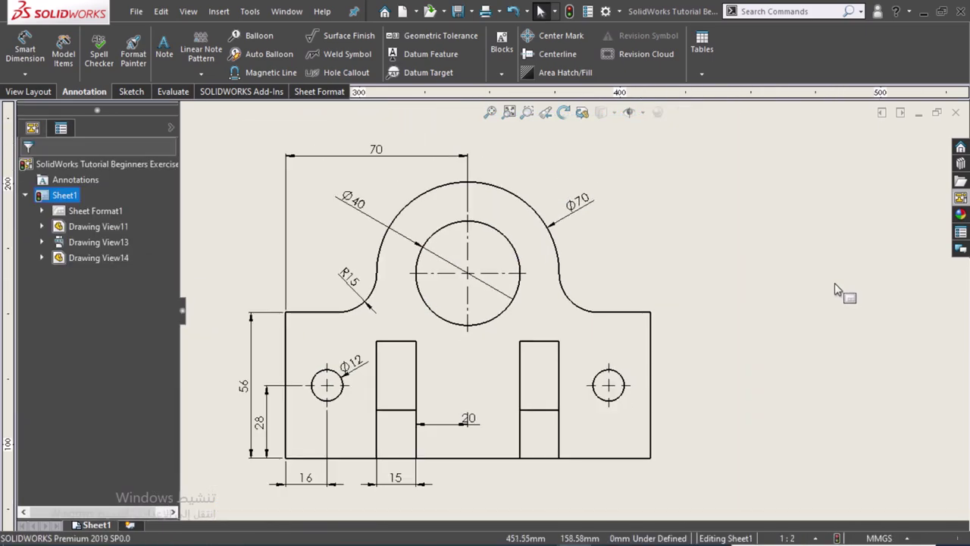
left_click(341, 222)
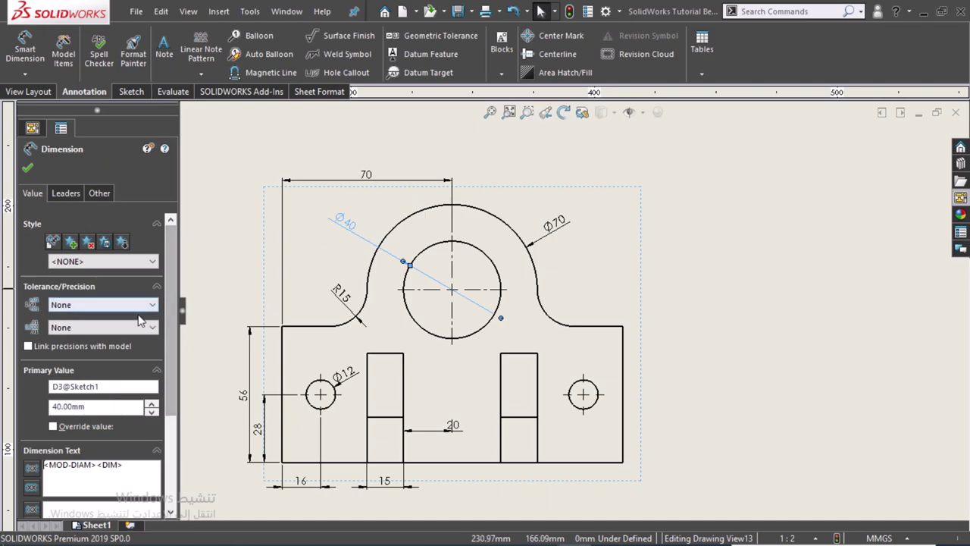
left_click(71, 195)
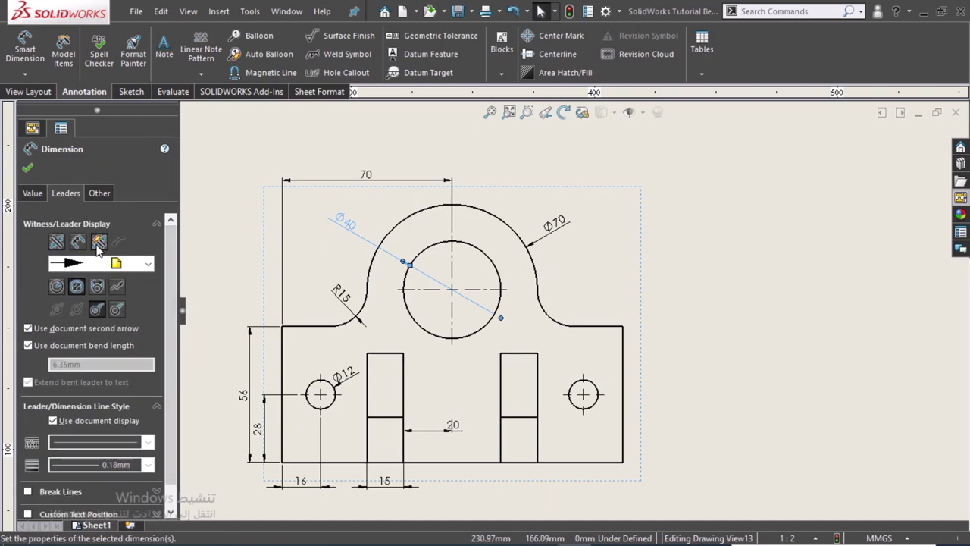
left_click(118, 309)
left_click_drag(342, 220, 365, 232)
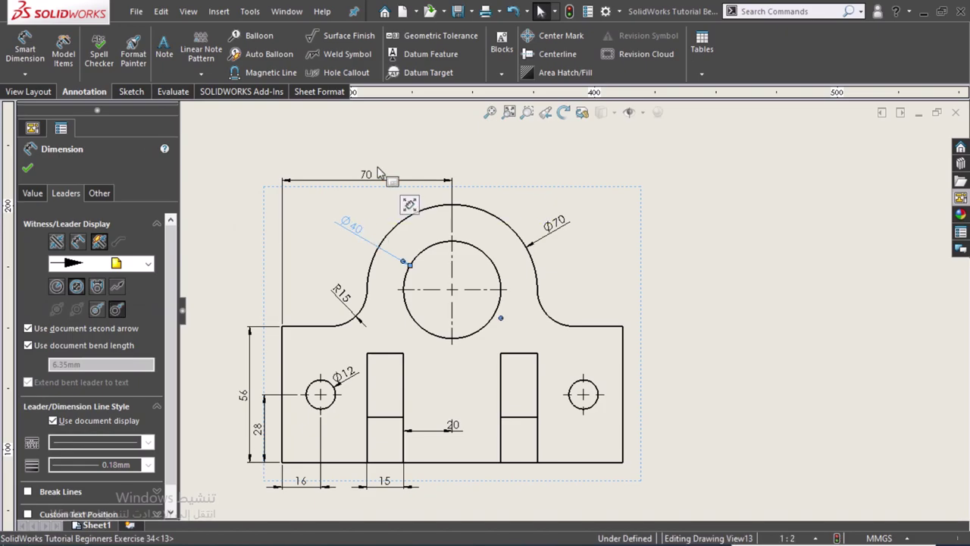
Move the 70 dimension from above the part to below it.
left_click_drag(376, 387, 378, 492)
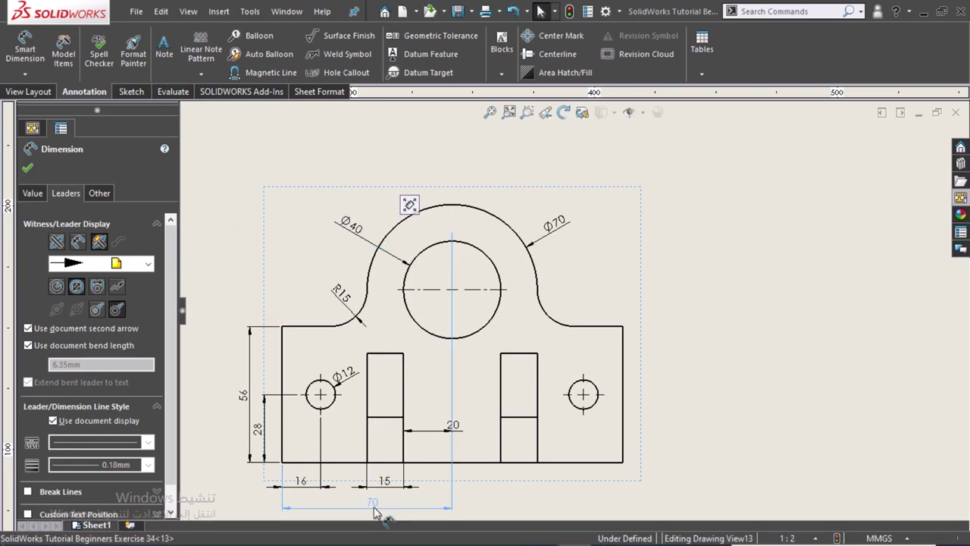
middle_click_drag(479, 478, 494, 369)
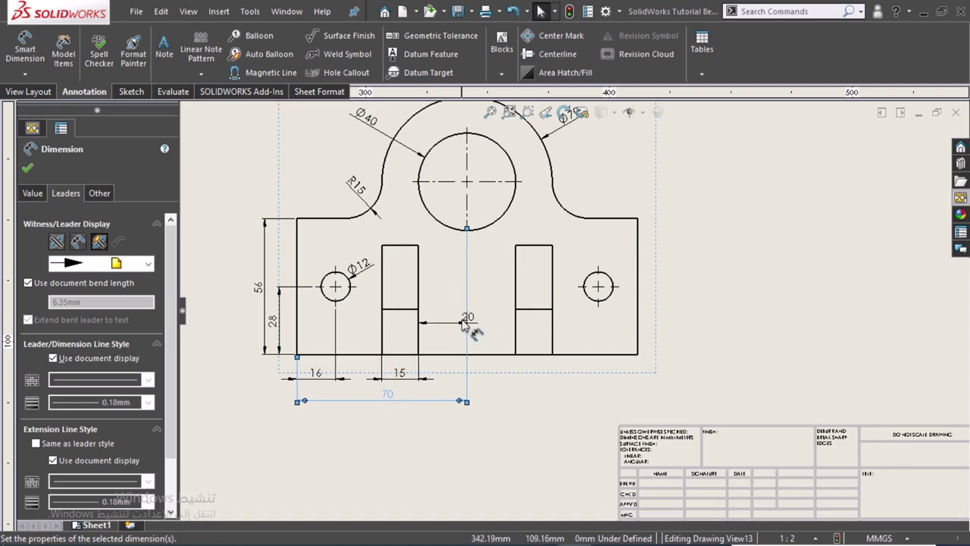
left_click_drag(464, 323, 449, 359)
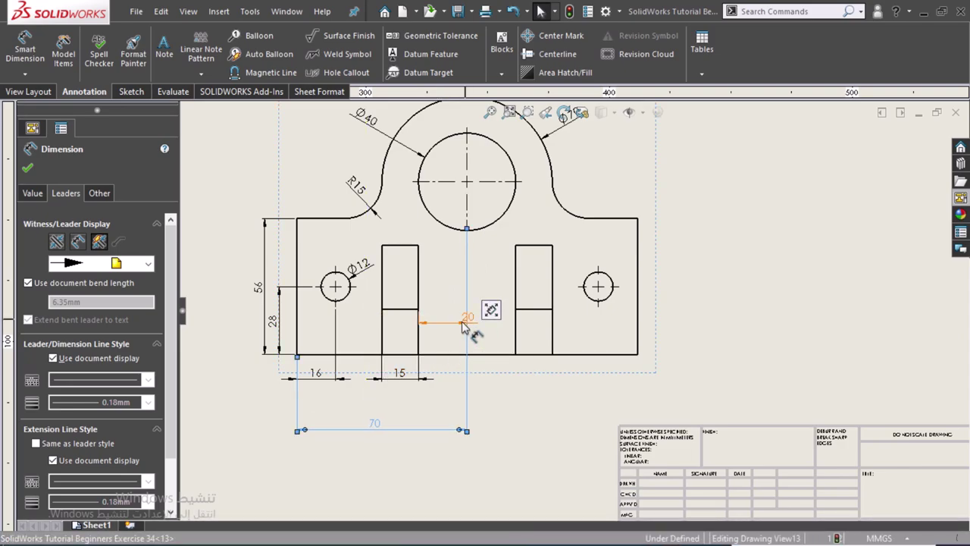
Drop the 20 dimension in line with 16 and 15, with 70 placed below them.
left_click(464, 323)
scroll(443, 347, "down", 2)
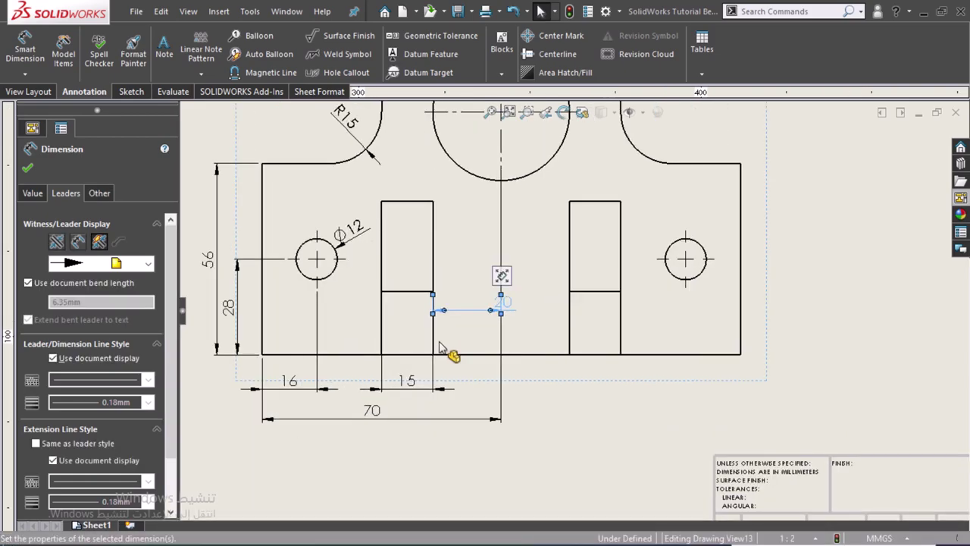
left_click(496, 312)
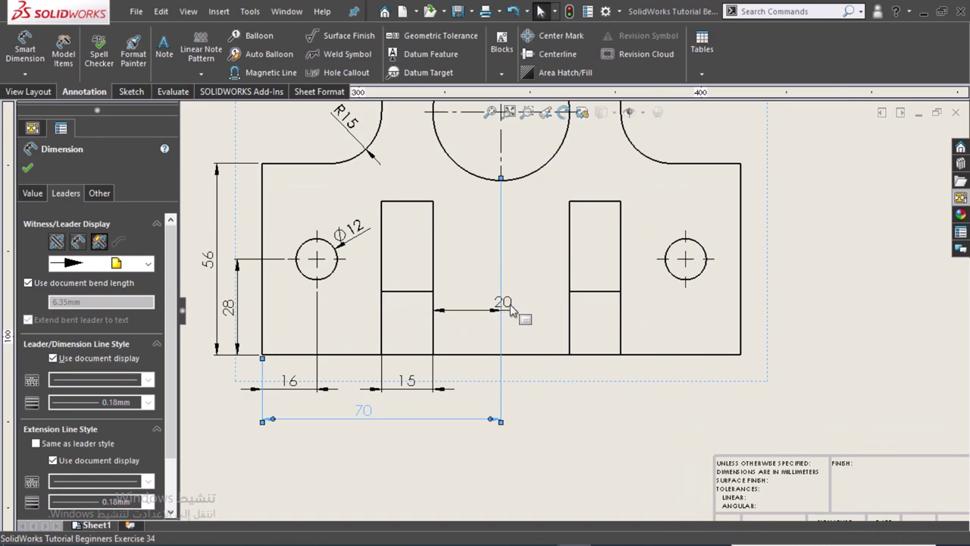
key("Escape")
left_click_drag(478, 367, 475, 400)
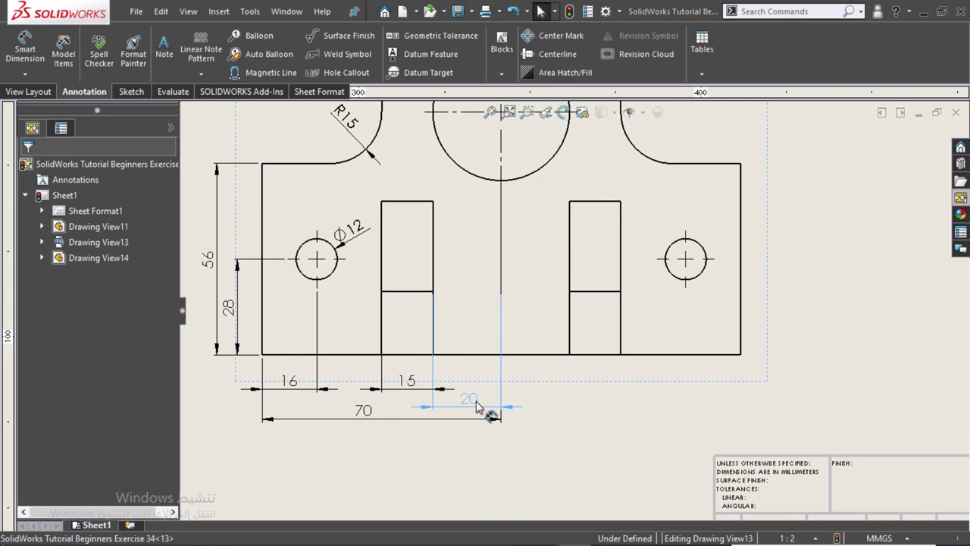
left_click_drag(477, 405, 479, 405)
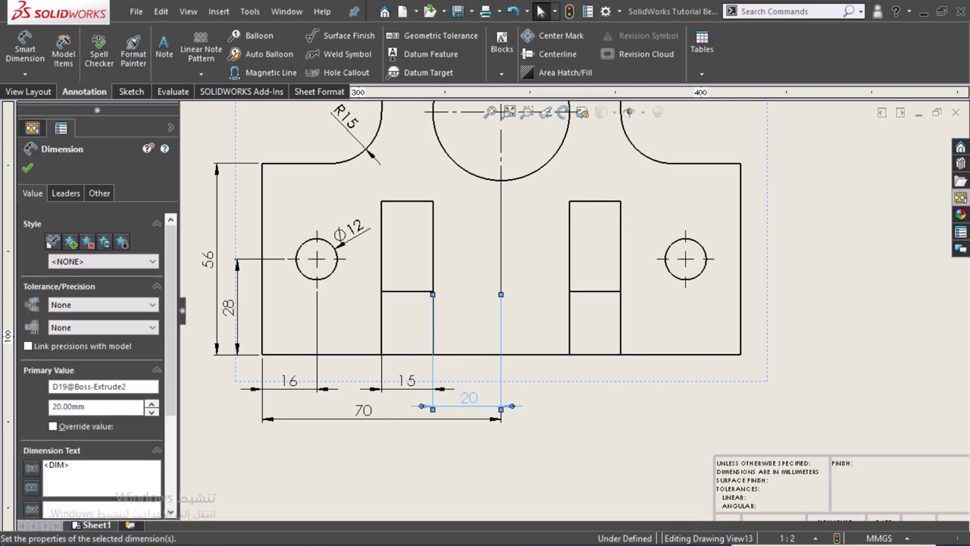
left_click_drag(371, 416, 369, 430)
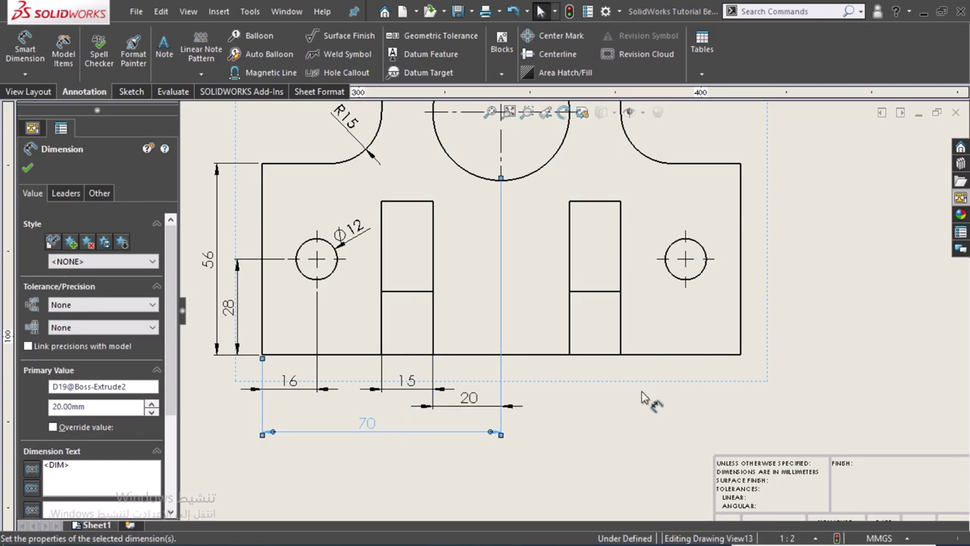
left_click(649, 416)
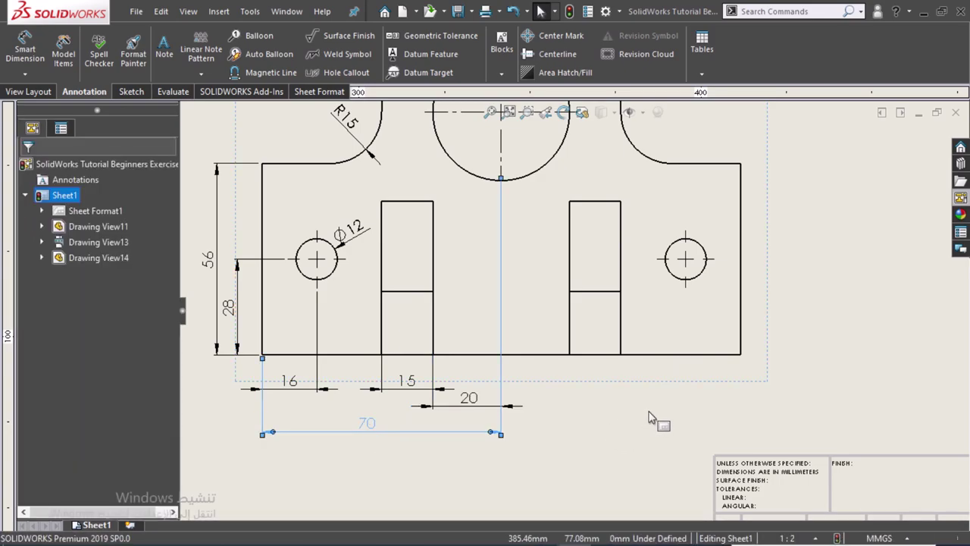
scroll(649, 417, "down", 2)
scroll(649, 417, "up", 3)
scroll(649, 416, "up", 2)
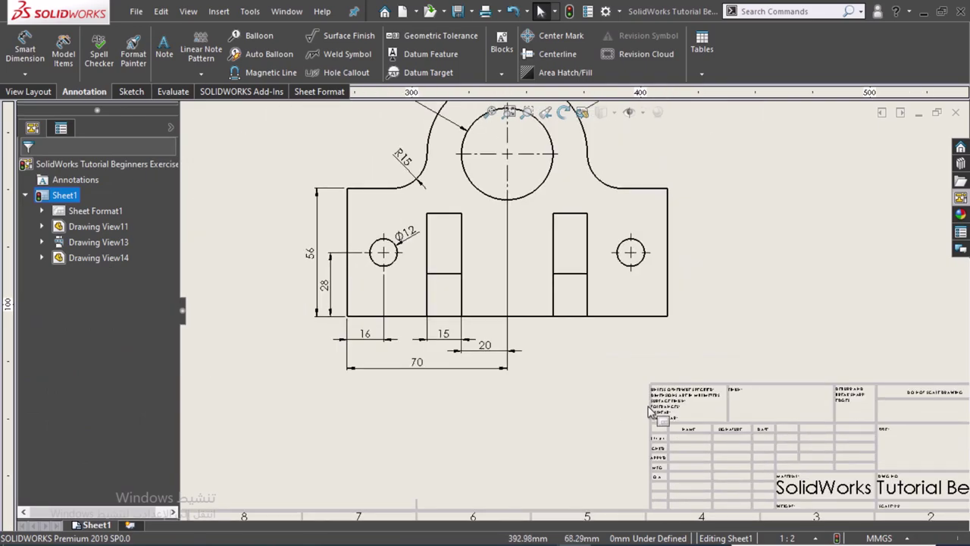
scroll(650, 409, "up", 1)
scroll(650, 409, "up", 1)
scroll(649, 410, "up", 1)
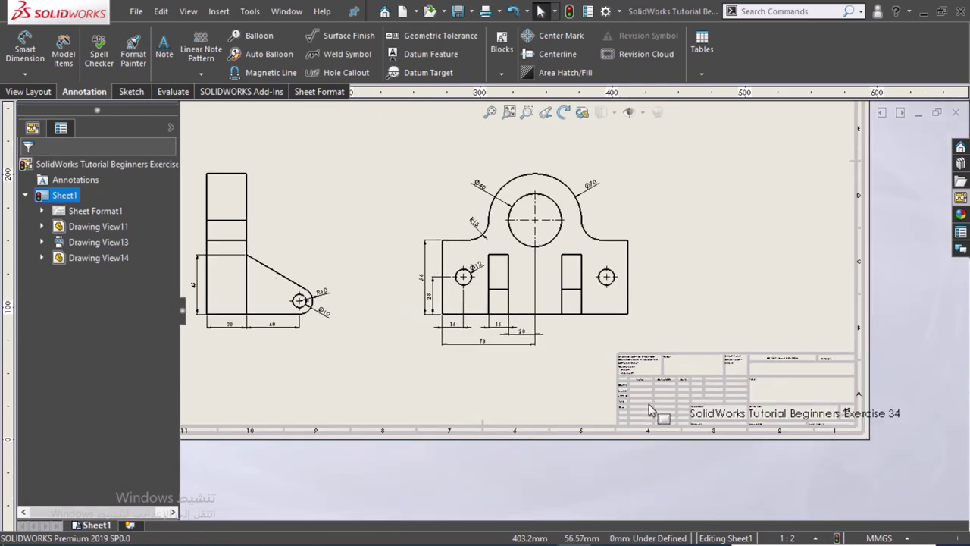
scroll(650, 409, "up", 1)
scroll(462, 439, "up", 1)
Move the side view to the top of the sheet and the isometric view to the lower middle.
scroll(447, 364, "up", 1)
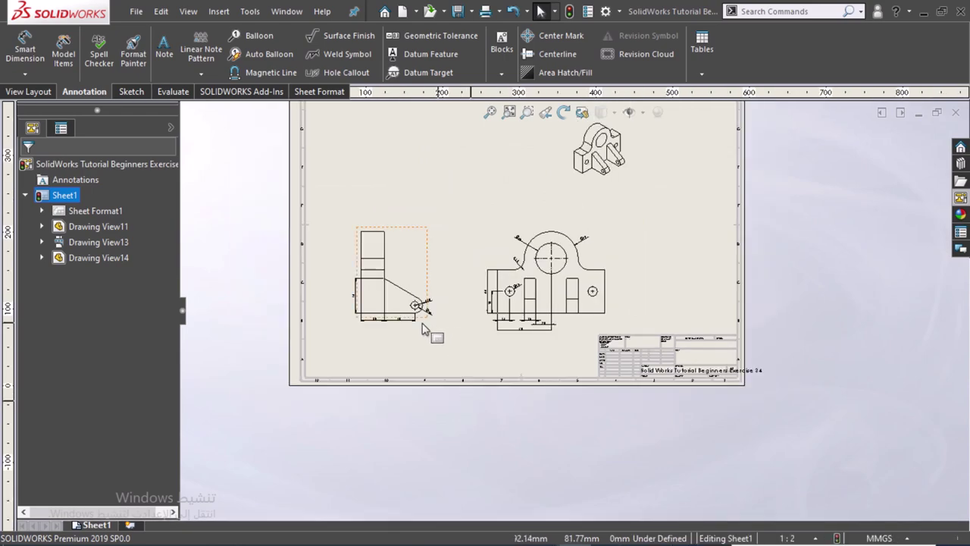
left_click_drag(426, 241, 449, 131)
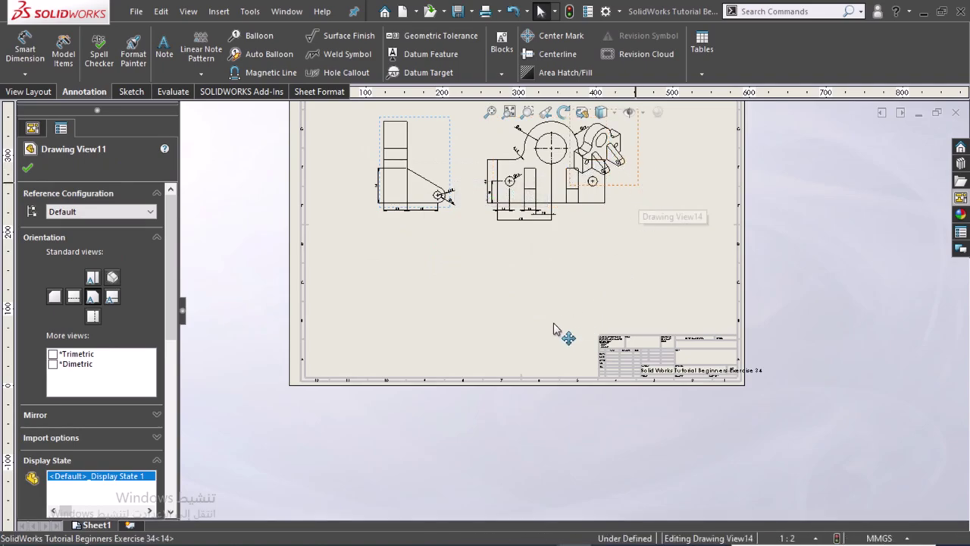
left_click_drag(645, 194, 515, 340)
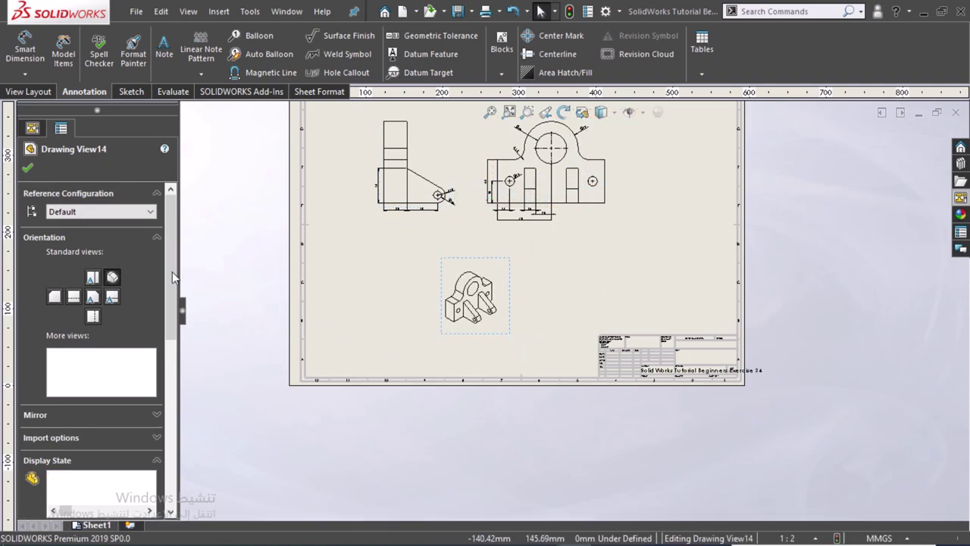
left_click(419, 161)
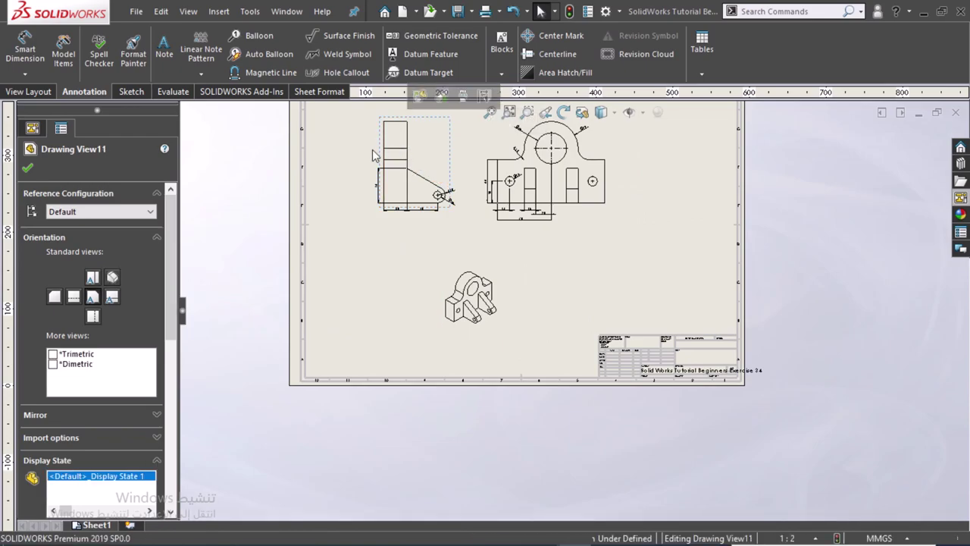
left_click_drag(168, 279, 167, 402)
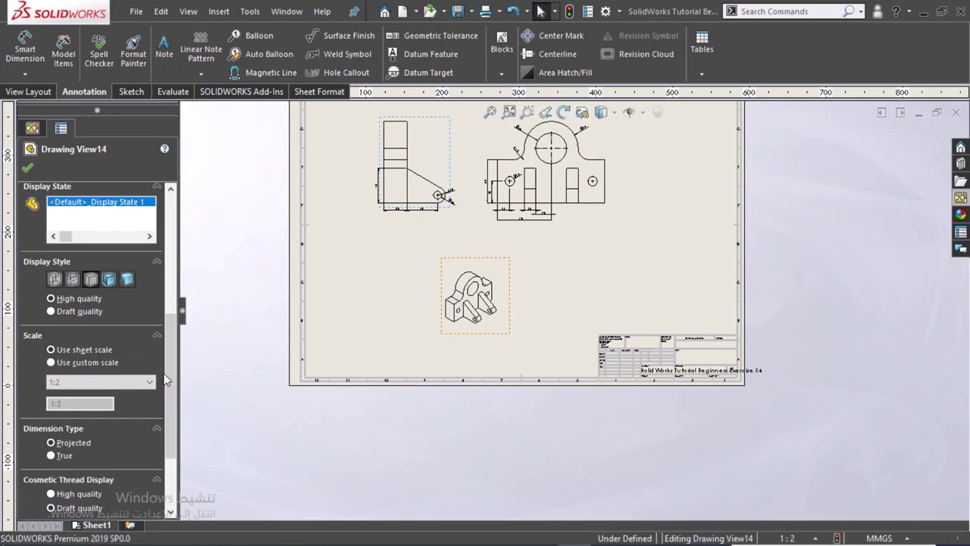
Give the isometric view a custom 1:1 scale, Shaded With Edges, and high-quality cosmetic threads.
left_click(53, 363)
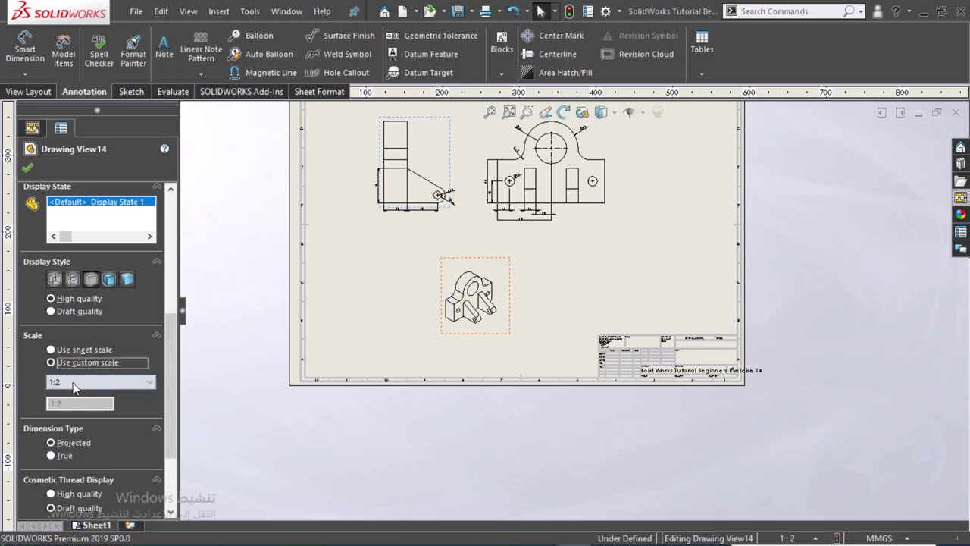
left_click(70, 382)
left_click(80, 405)
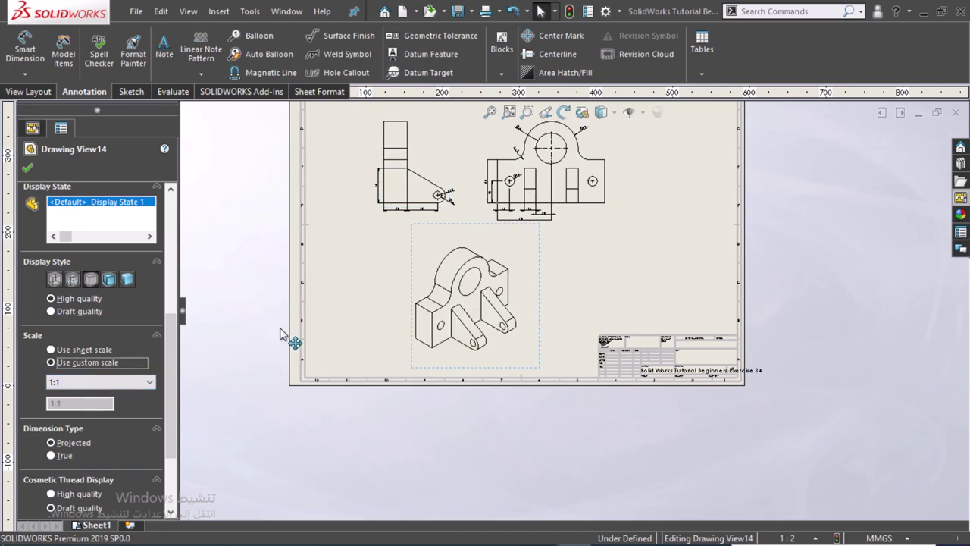
left_click(108, 280)
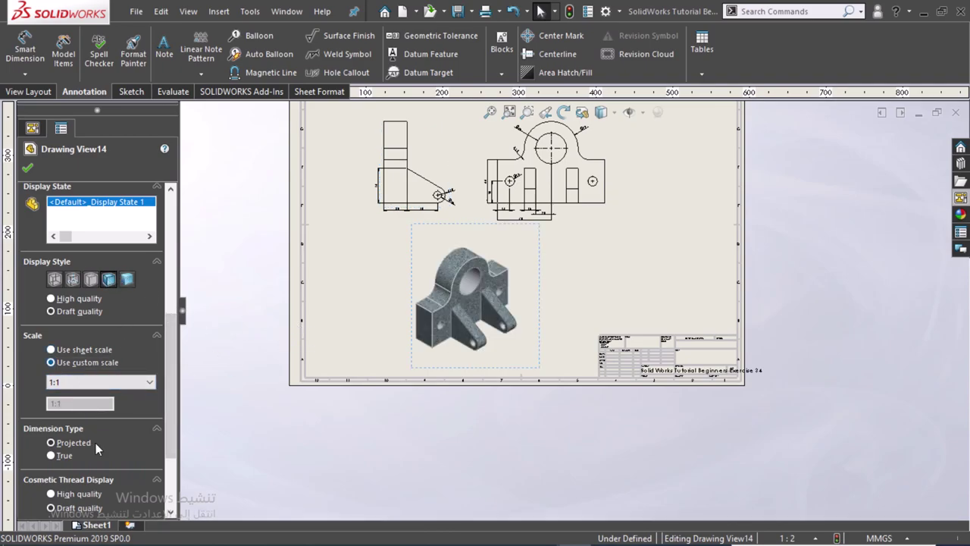
scroll(70, 482, "down", 3)
left_click(50, 384)
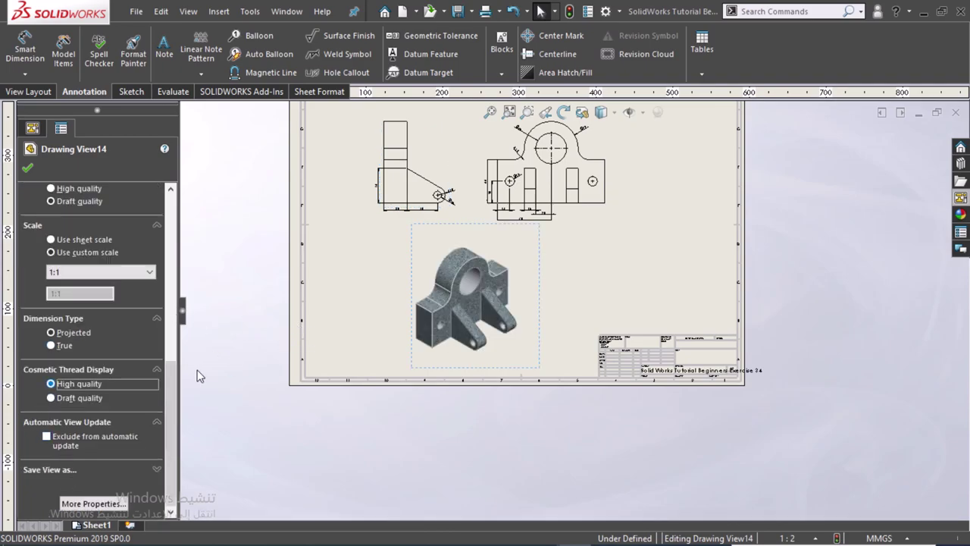
scroll(171, 367, "up", 1)
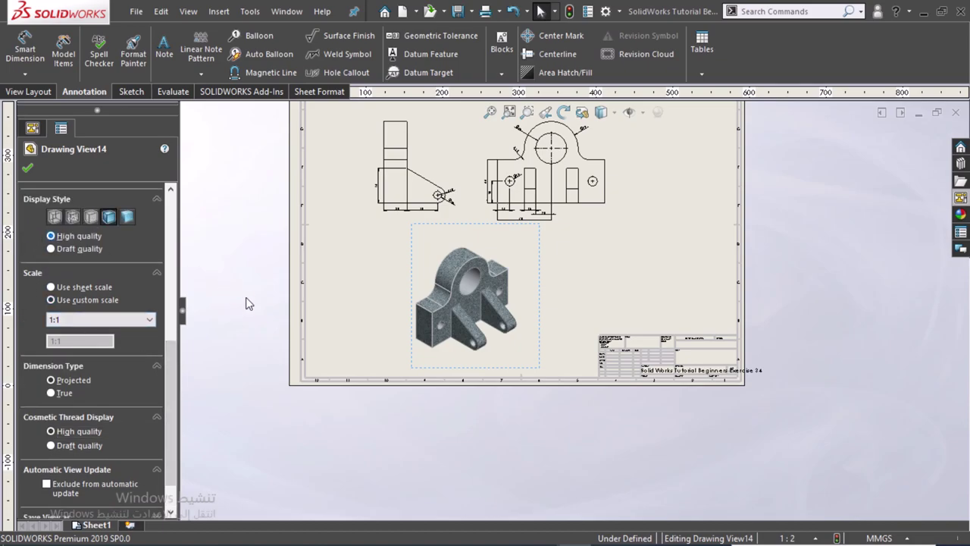
left_click(262, 273)
middle_click_drag(318, 284, 283, 331)
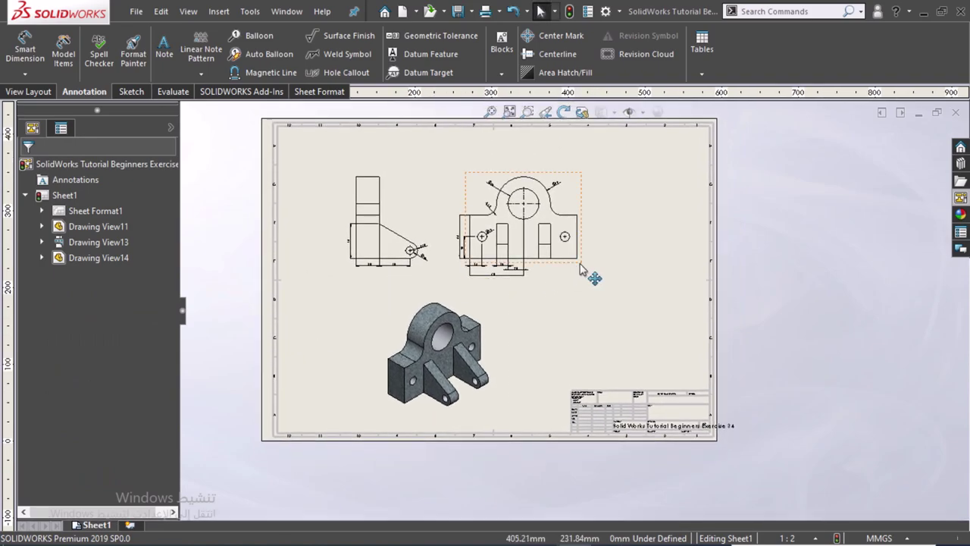
Nudge the front view slightly right and zoom in on the title block.
left_click_drag(580, 267, 602, 268)
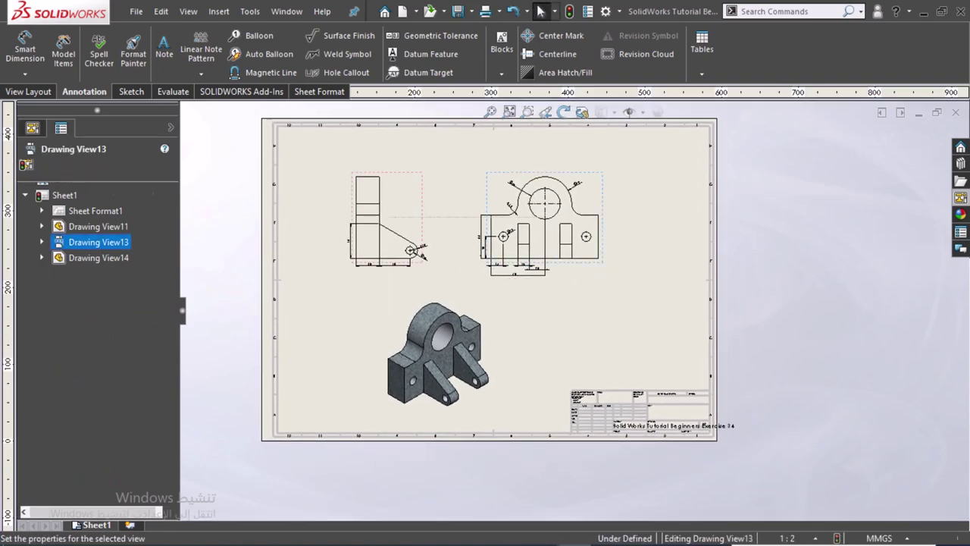
left_click(732, 424)
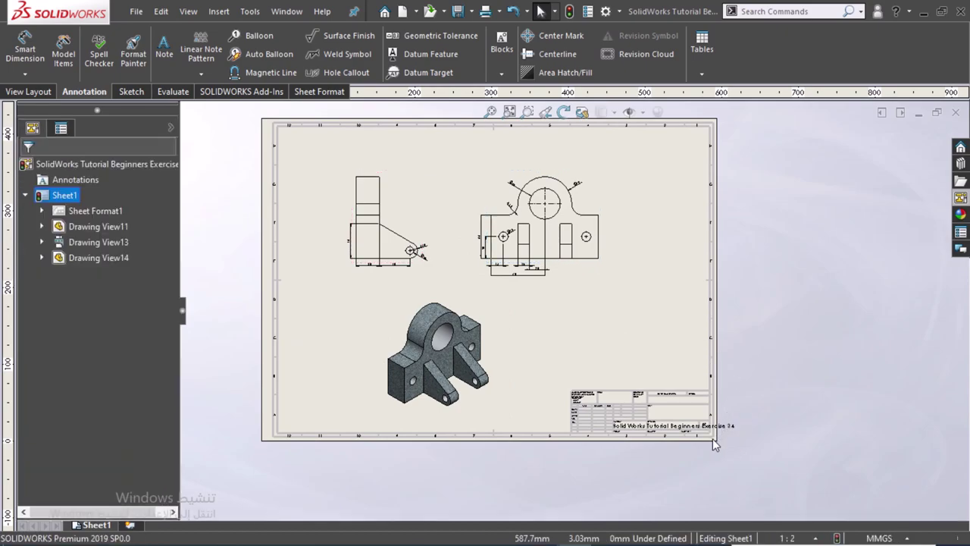
scroll(713, 438, "down", 3)
scroll(685, 431, "down", 2)
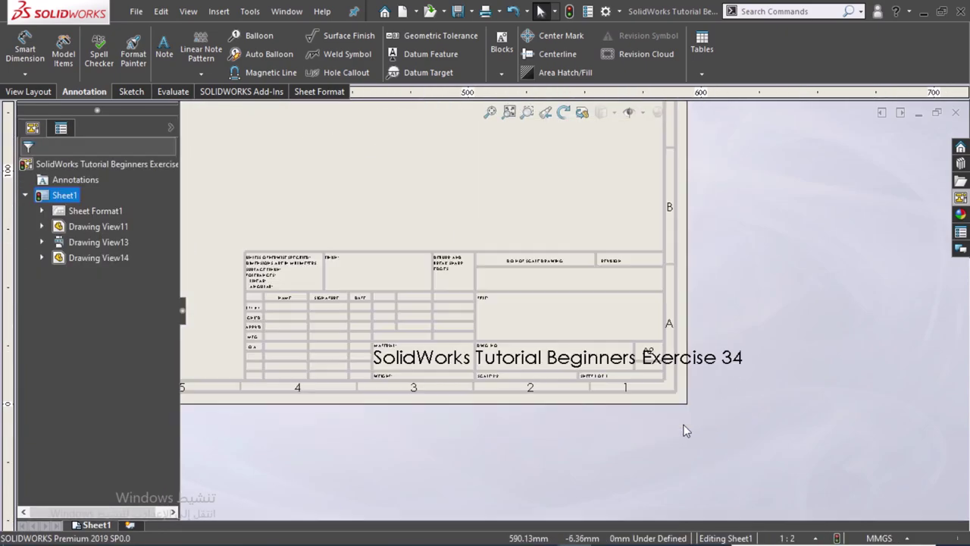
scroll(478, 278, "down", 2)
Enter Edit Sheet Format and delete the old Exercise 34 title text and its empty note.
right_click(481, 281)
left_click(576, 310)
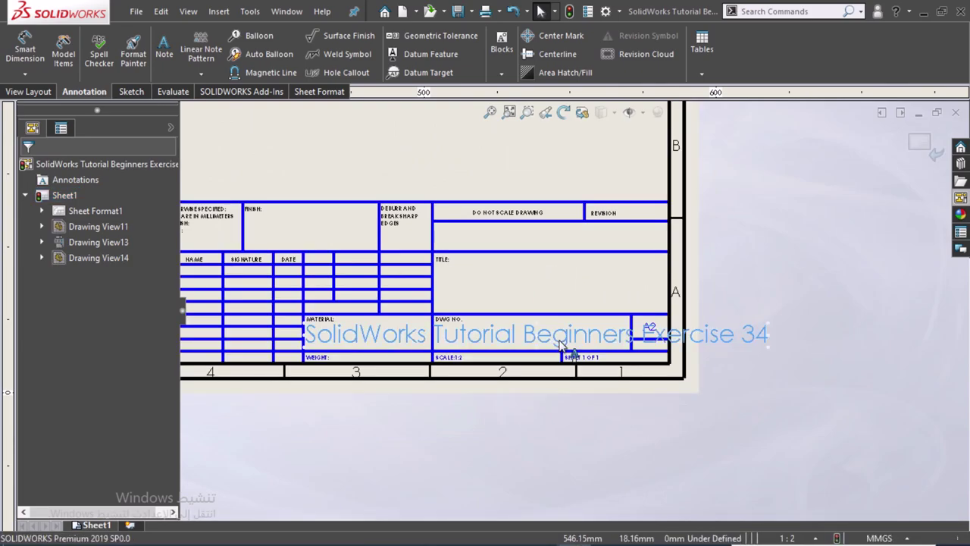
key("Delete")
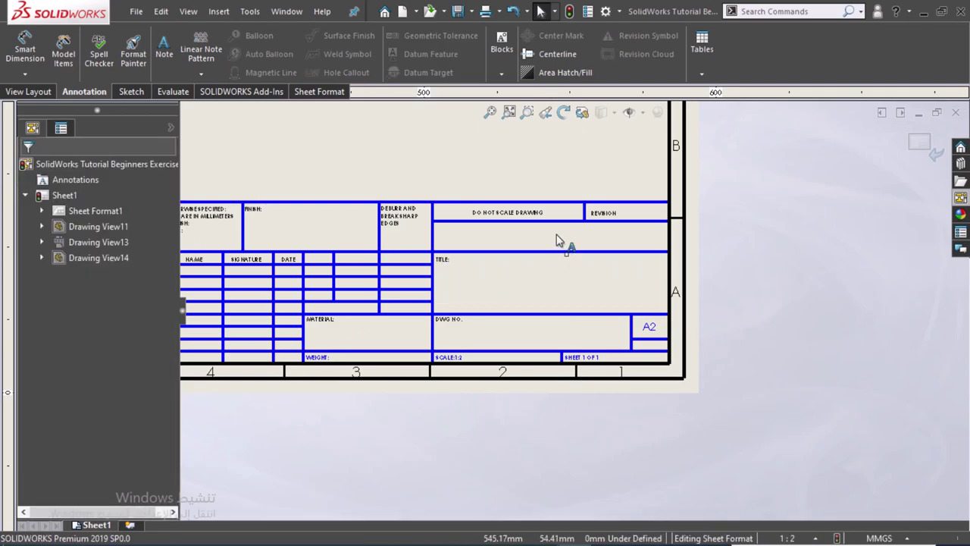
key("Delete")
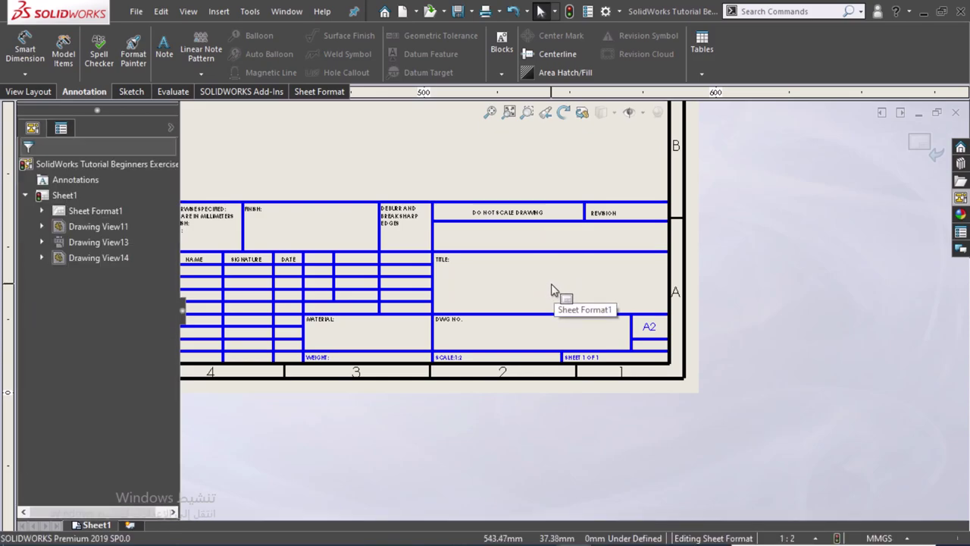
Cancel the pending save and open the earlier Exercise 33 drawing from recent documents.
key("ctrl+s")
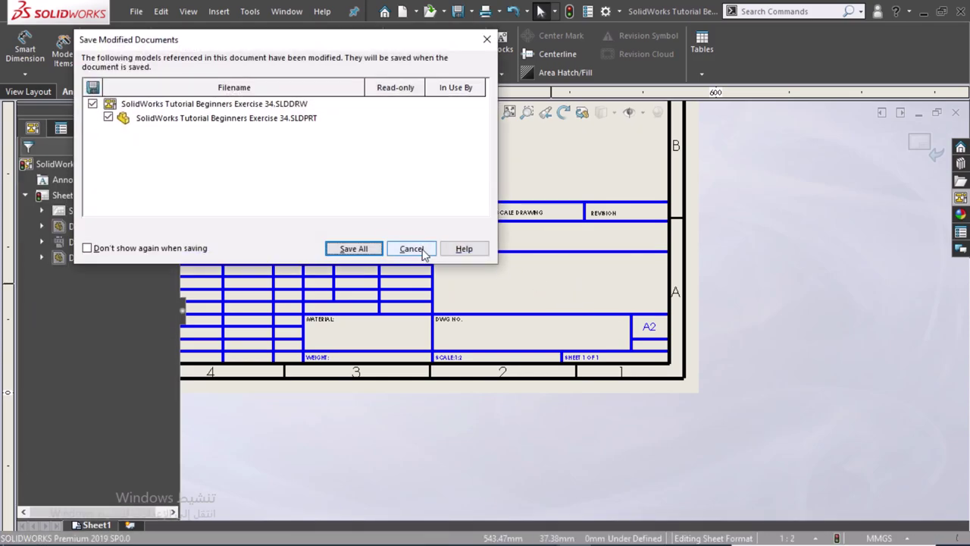
left_click(422, 250)
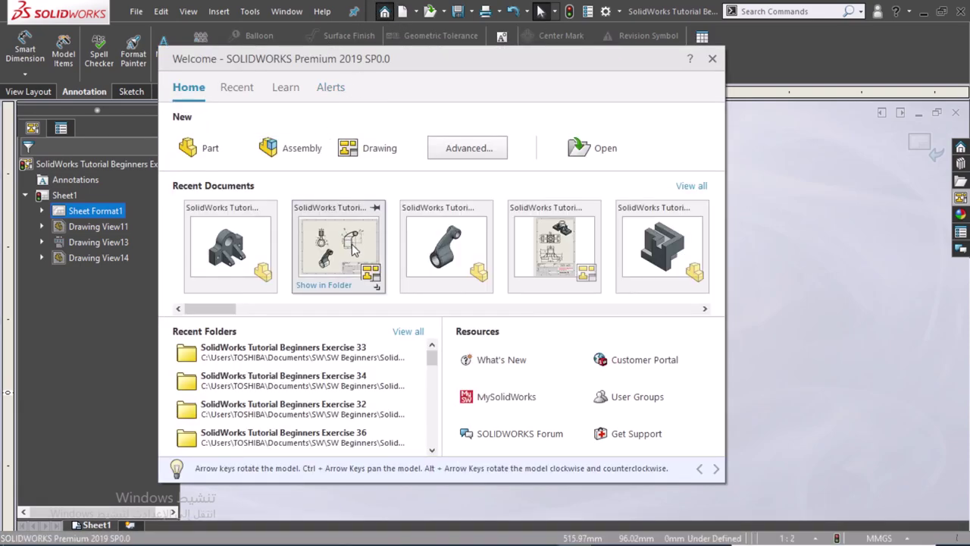
key("Escape")
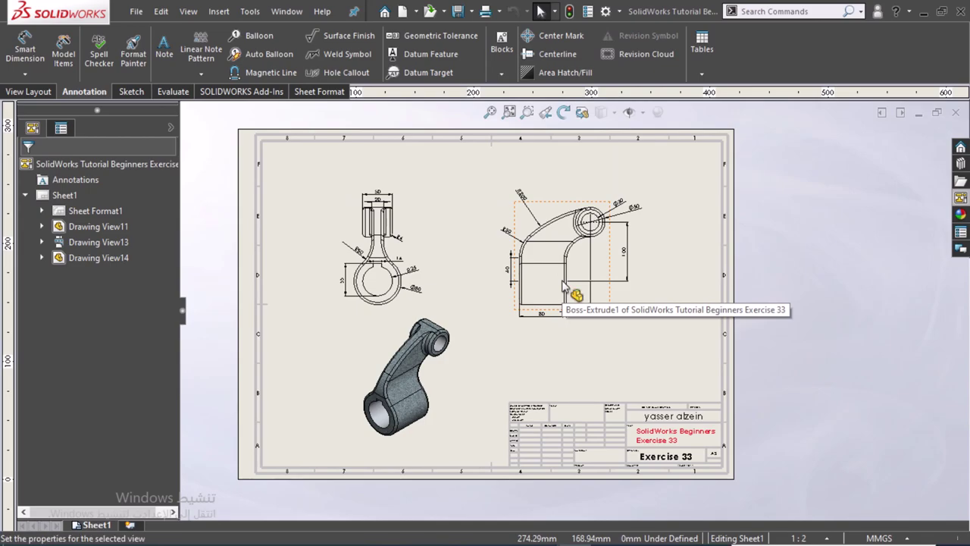
Put the Exercise 33 drawing's sheet format into edit mode and zoom to its title block.
left_click(563, 285)
right_click(690, 328)
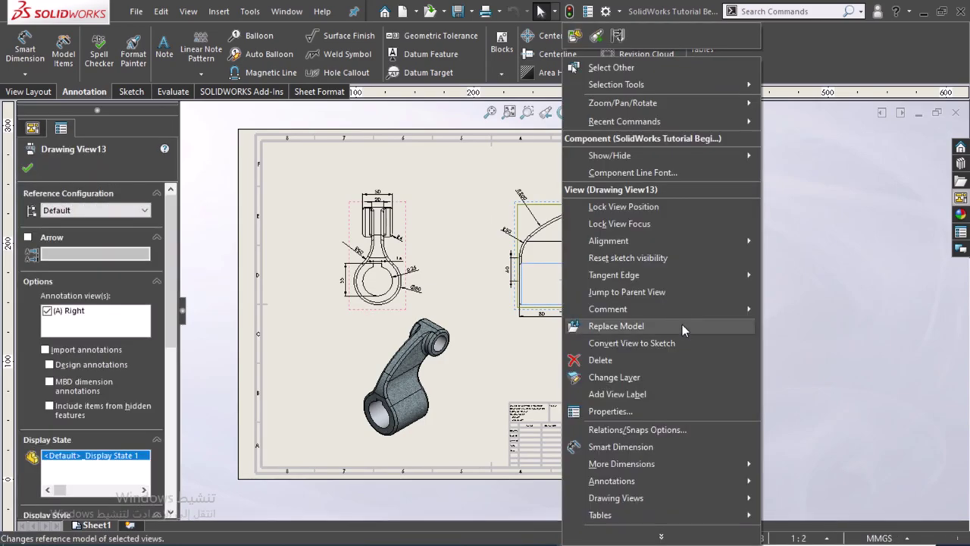
left_click(890, 330)
right_click(671, 422)
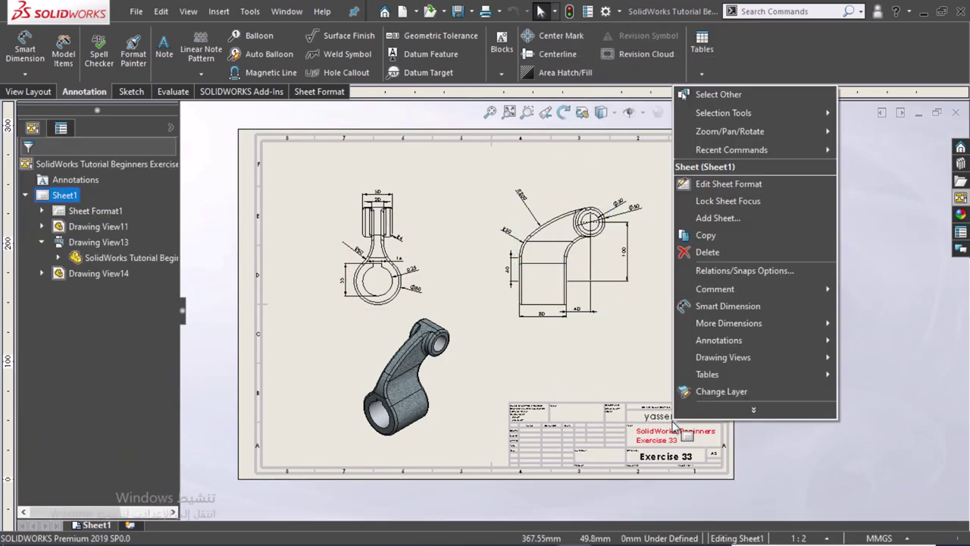
left_click(717, 190)
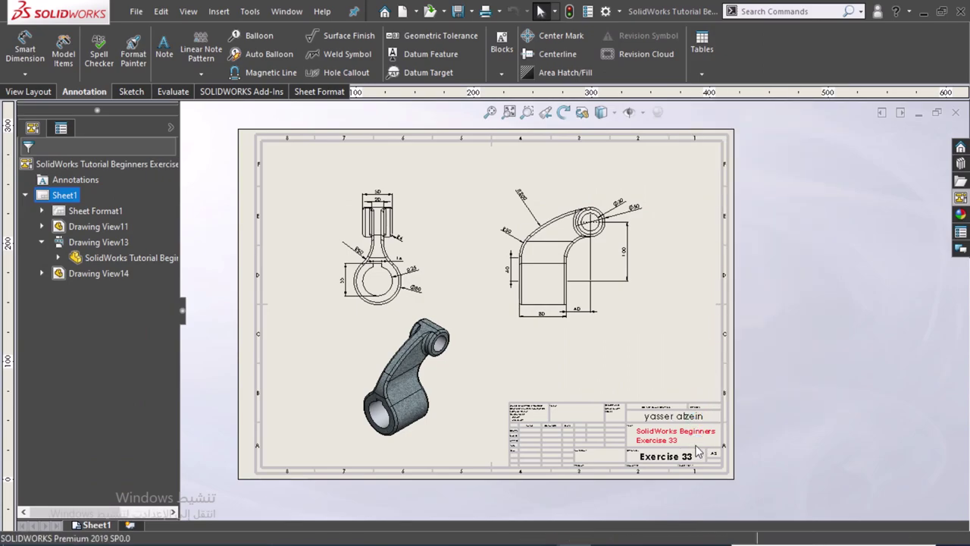
scroll(697, 451, "down", 3)
scroll(682, 440, "down", 3)
scroll(652, 386, "down", 2)
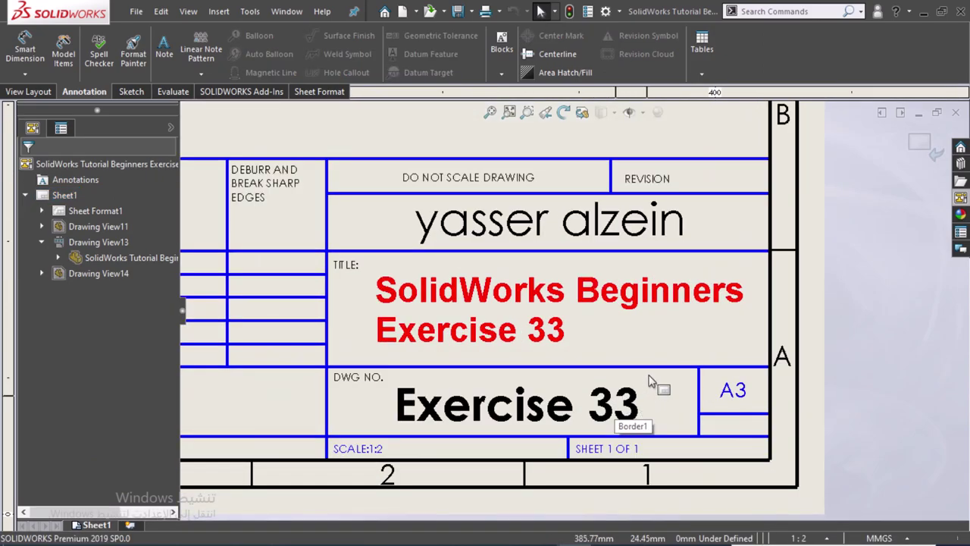
Copy the designer name, title and drawing-number notes from the Exercise 33 title block.
left_click(544, 222)
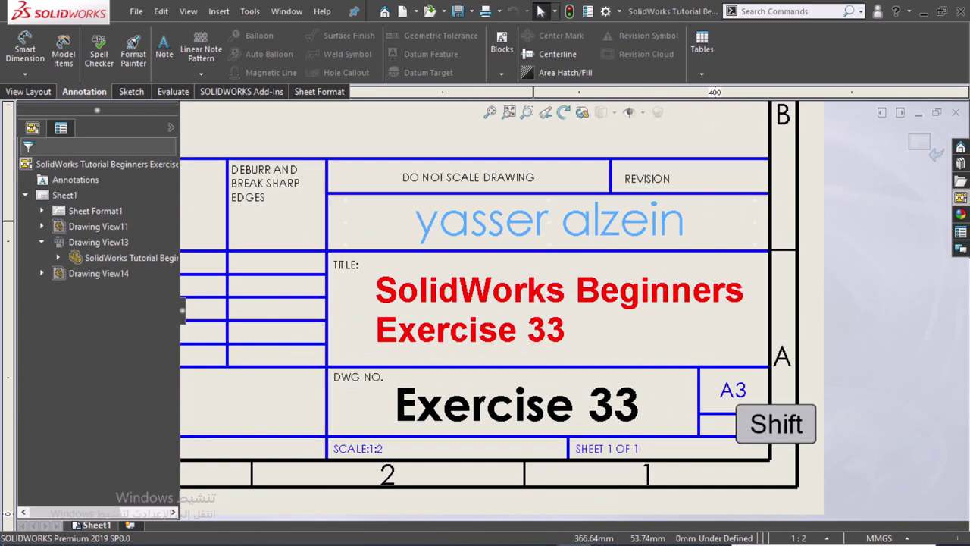
left_click(602, 318, "shift")
left_click(606, 407, "shift")
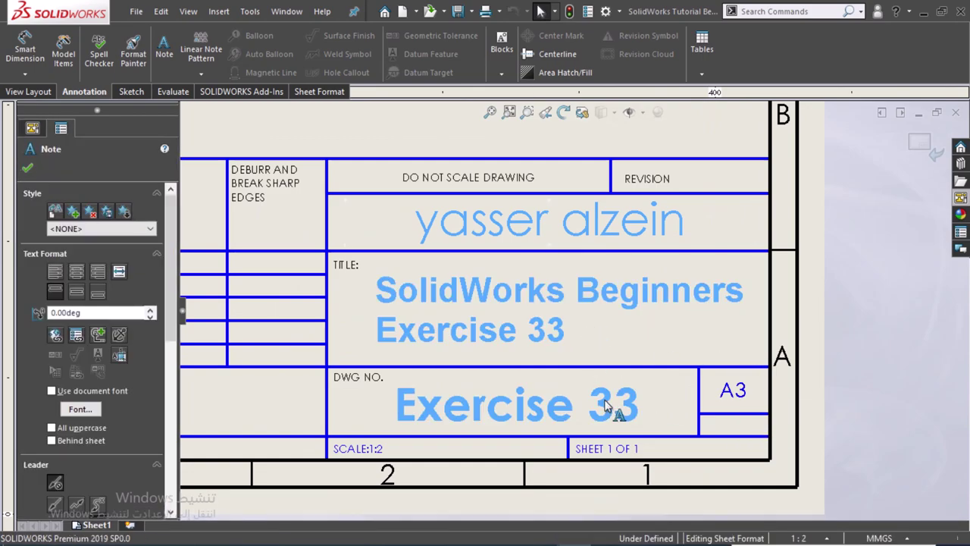
key("ctrl+c")
left_click(286, 10)
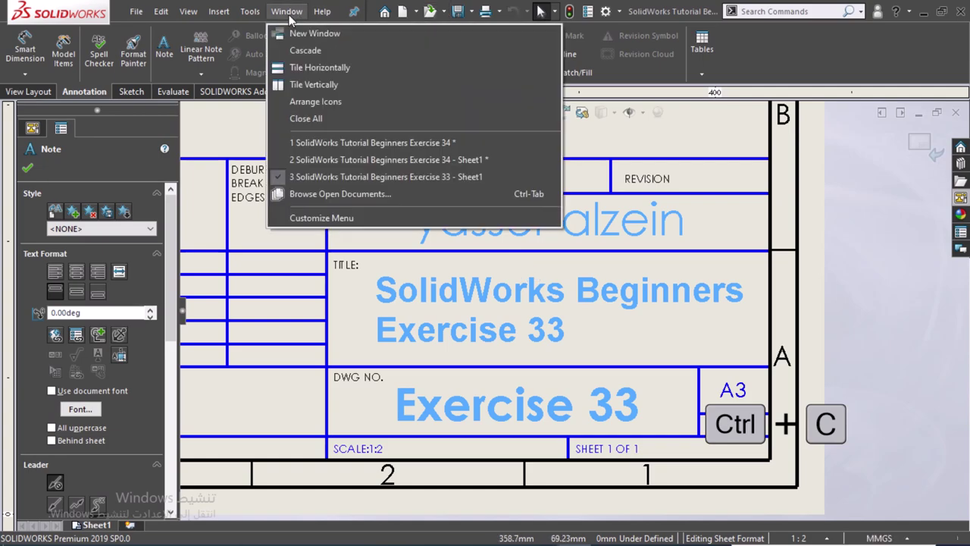
Paste the notes into the Exercise 34 title block and change the title to 'SolidWorks Beginners Exercise 34'.
left_click(351, 159)
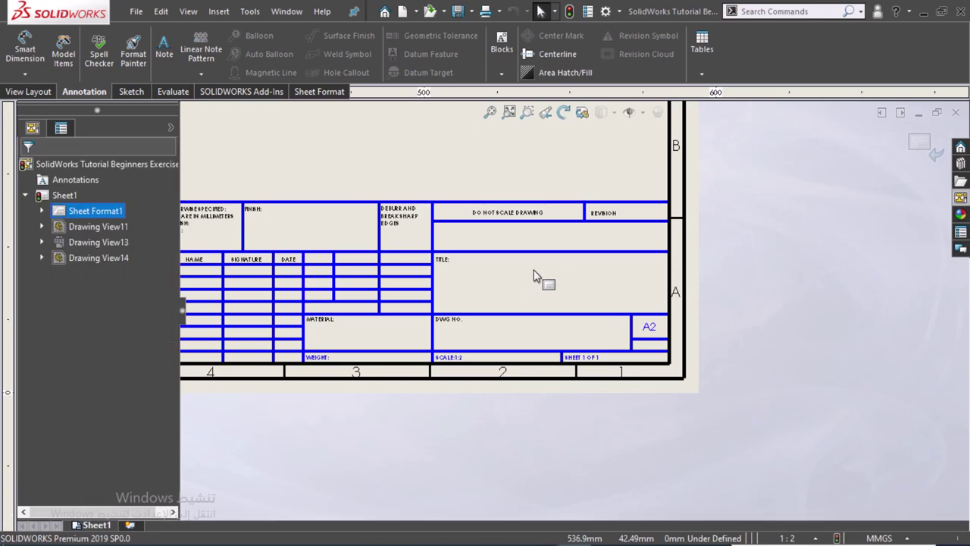
key("ctrl+v")
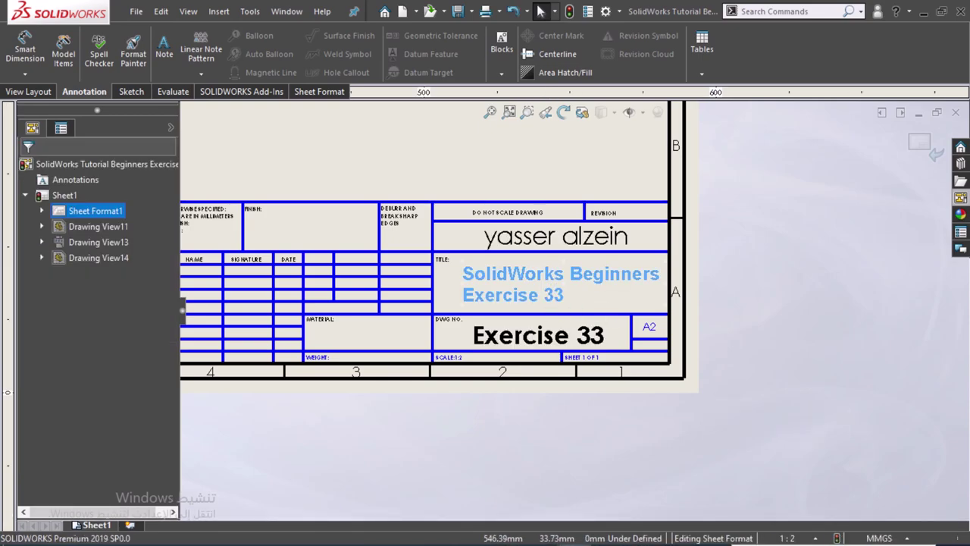
double_click(568, 302)
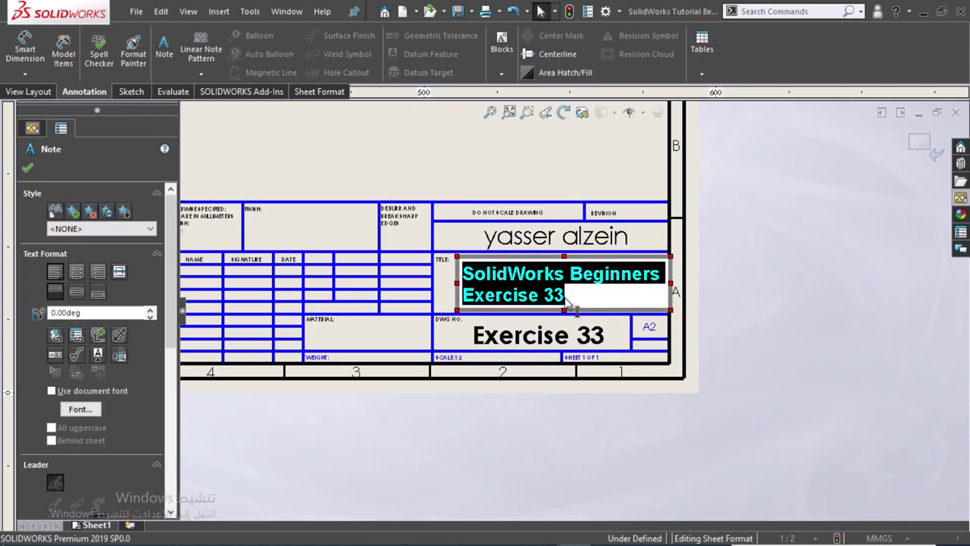
left_click_drag(567, 295, 556, 295)
type("4")
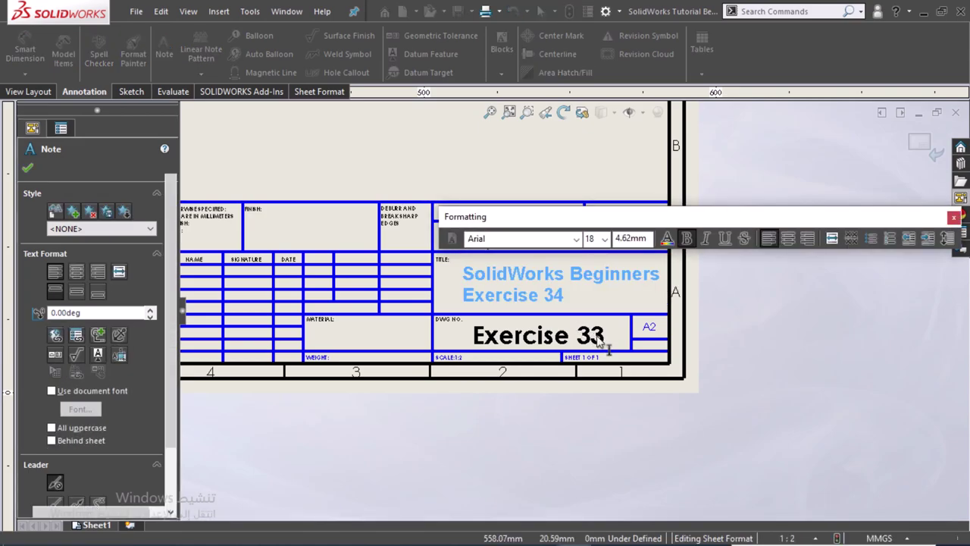
Change the drawing number to 'Exercise 34' and exit sheet-format editing.
left_click(598, 337)
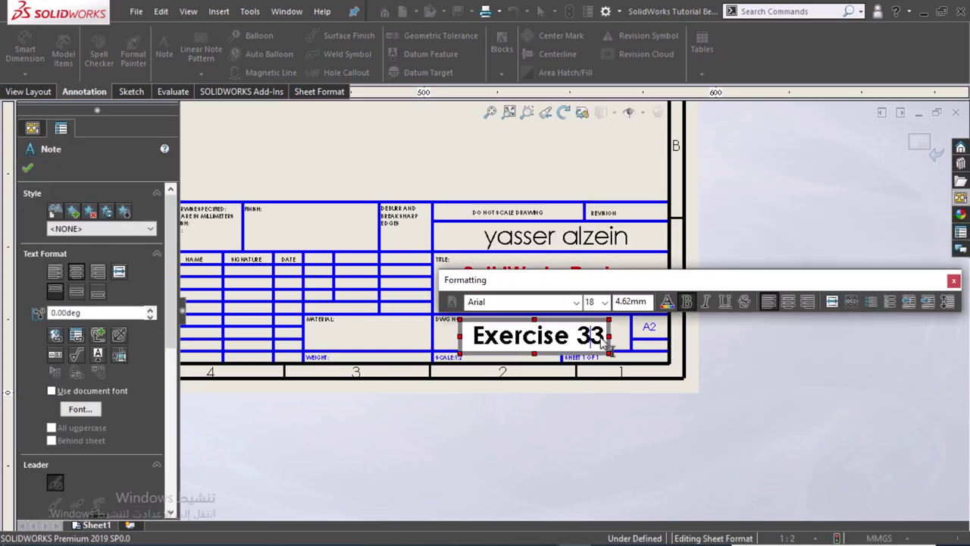
key("BackSpace")
type("4")
left_click(762, 230)
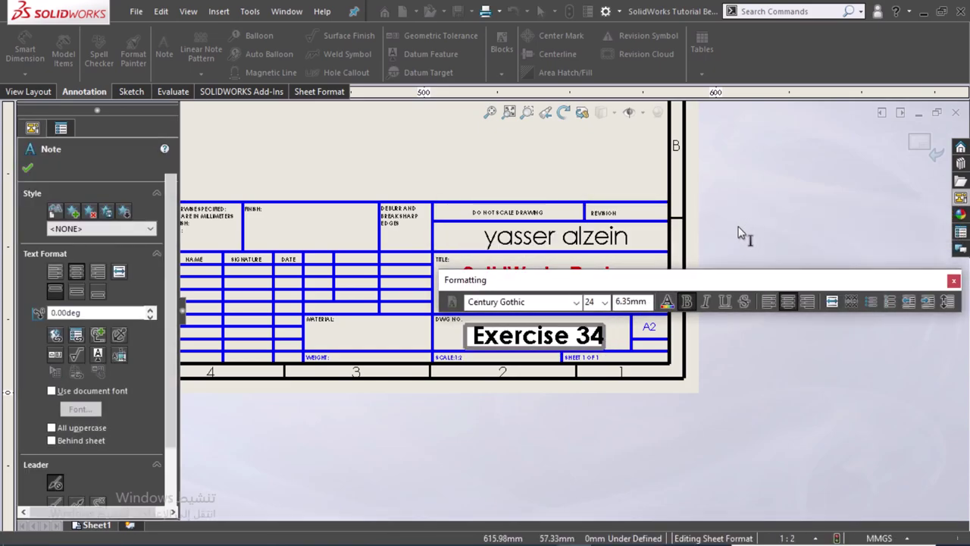
left_click(926, 145)
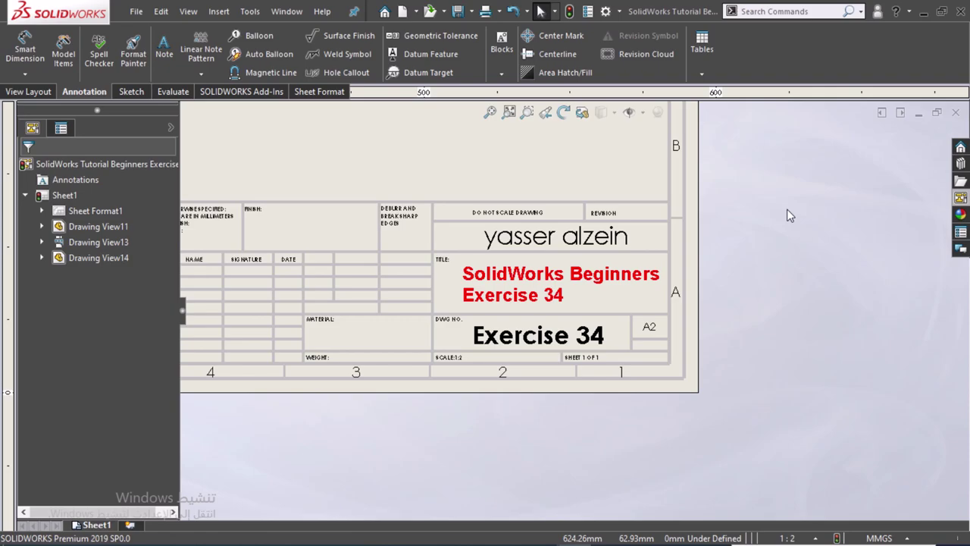
scroll(765, 260, "up", 1)
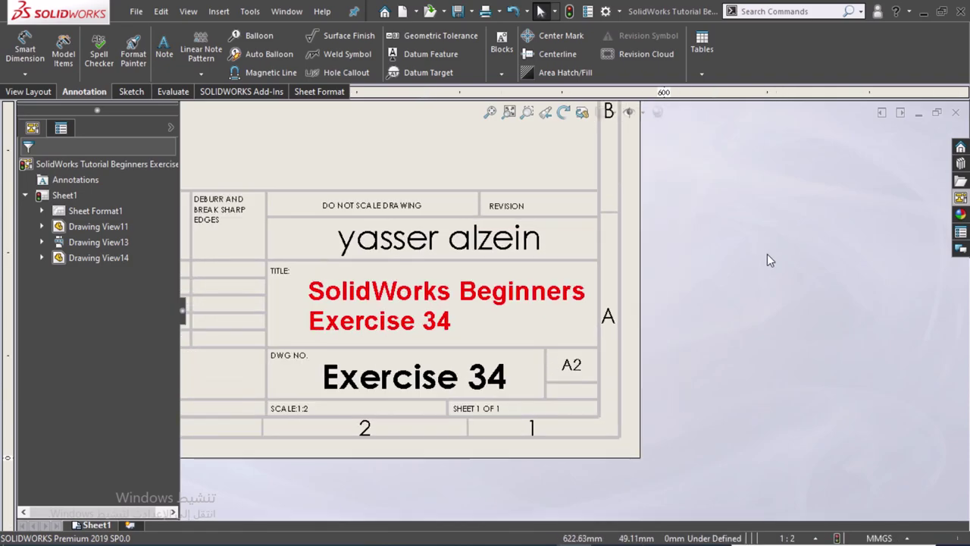
scroll(760, 265, "up", 5)
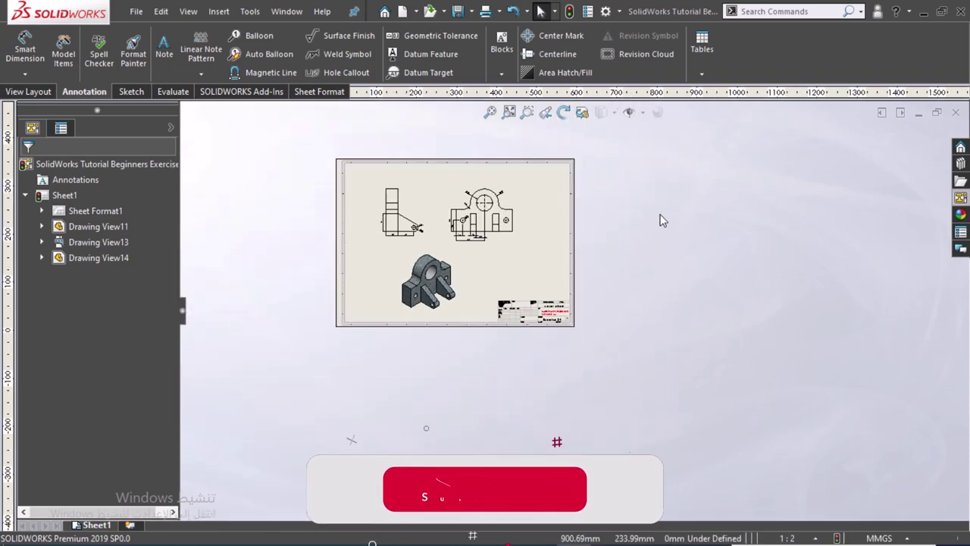
scroll(480, 325, "down", 2)
scroll(493, 353, "down", 2)
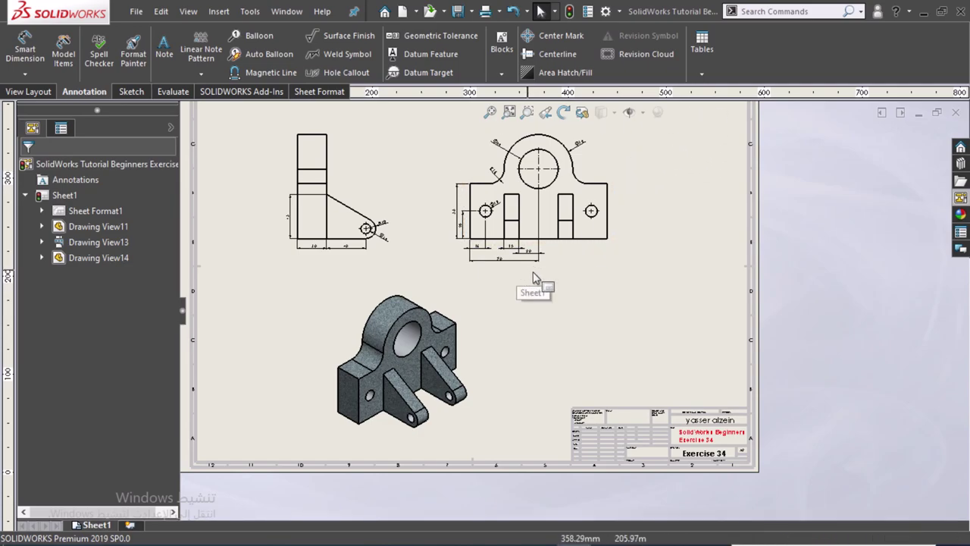
scroll(554, 319, "down", 1)
scroll(515, 273, "up", 1)
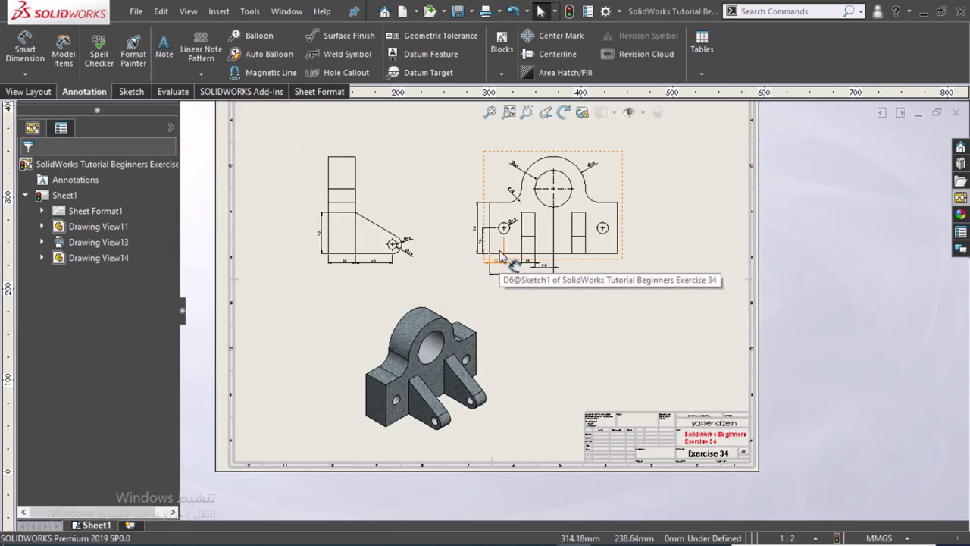
scroll(531, 331, "up", 1)
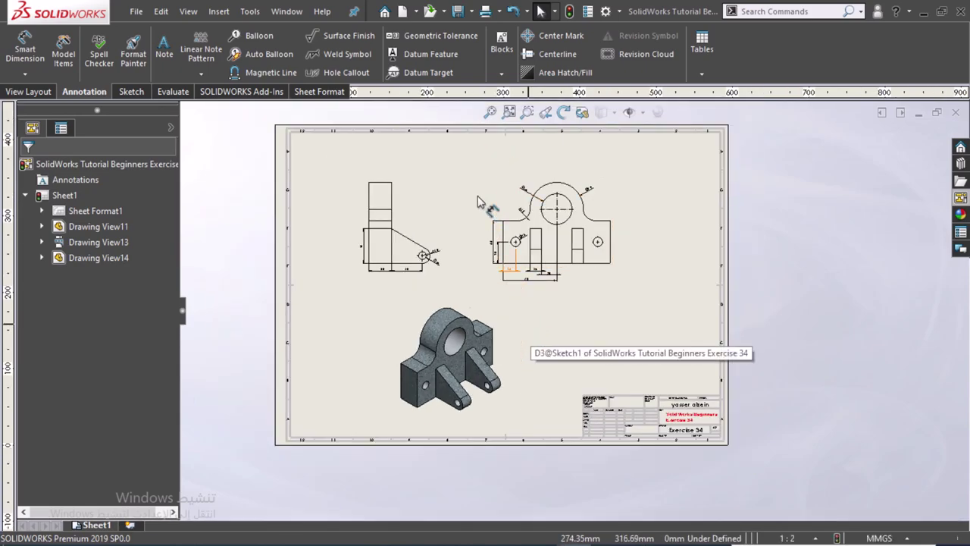
scroll(479, 203, "down", 1)
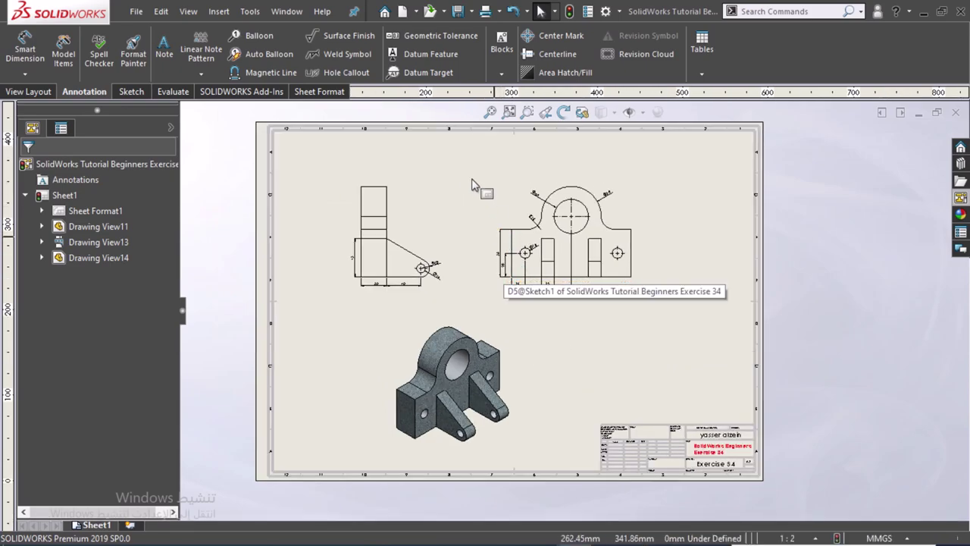
Save the Exercise 34 drawing and its referenced part with Save All.
left_click(472, 18)
left_click(353, 248)
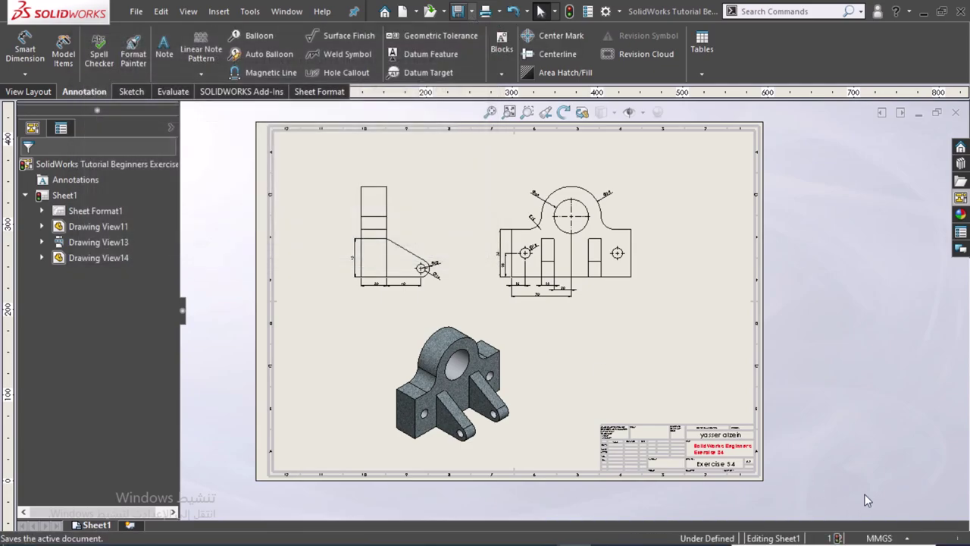